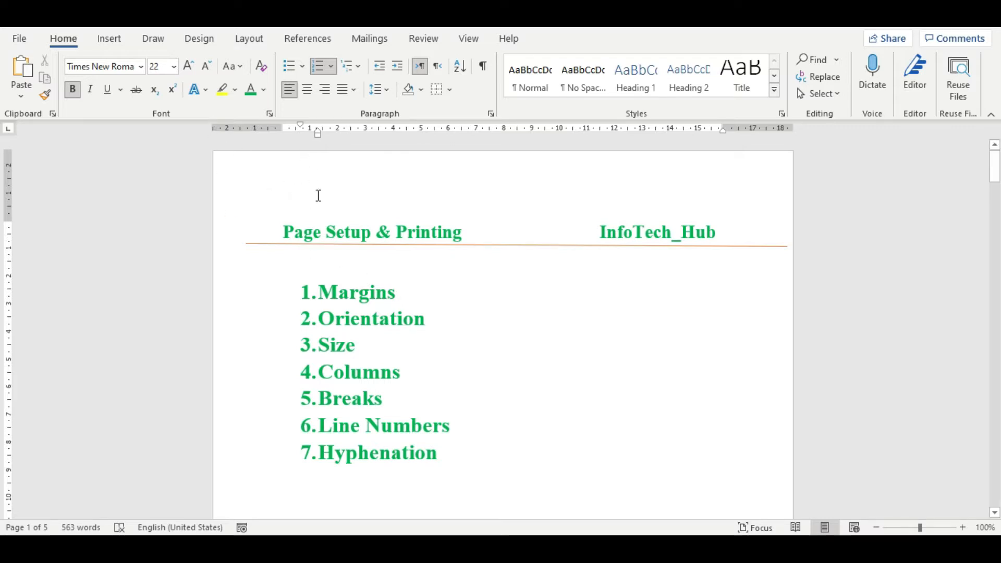
Review the preset page margins and apply the Normal preset with 2.54 cm on every side
click(255, 42)
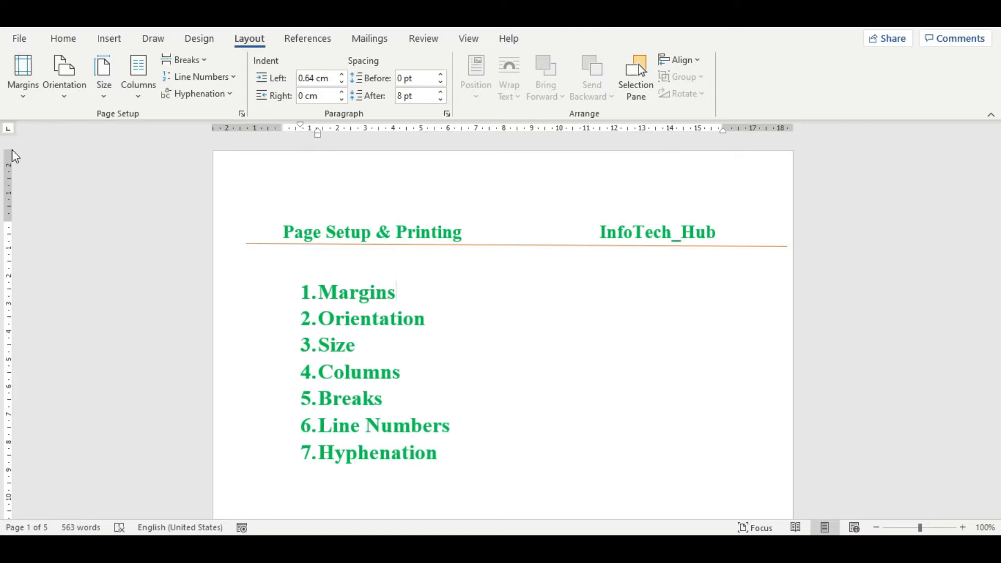
click(22, 99)
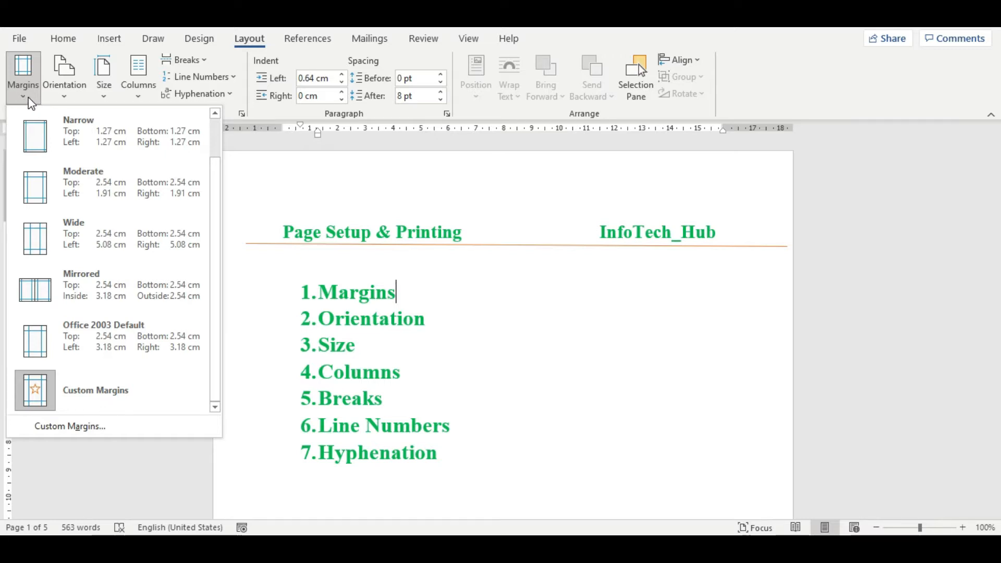
click(23, 99)
click(23, 99)
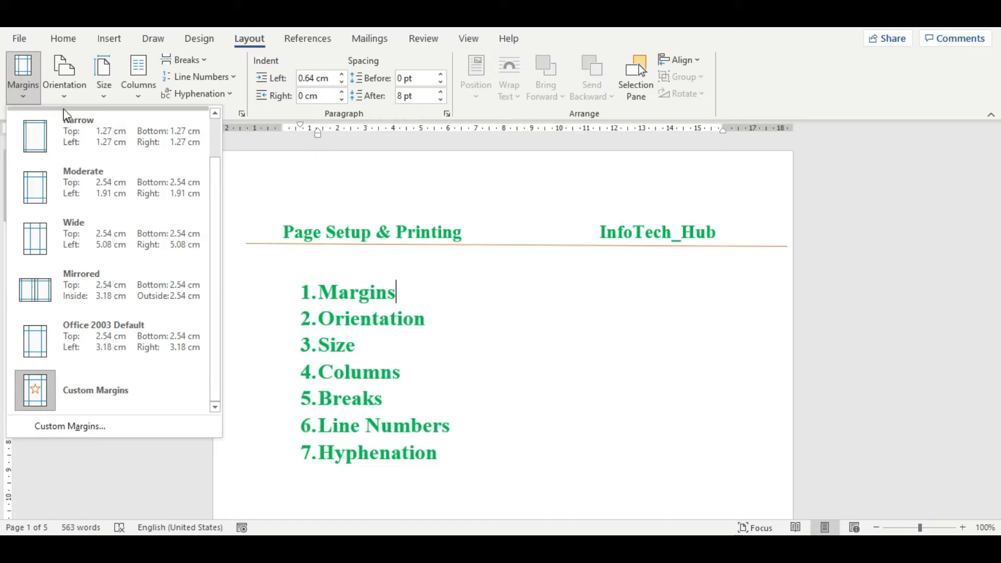
drag(214, 188, 215, 167)
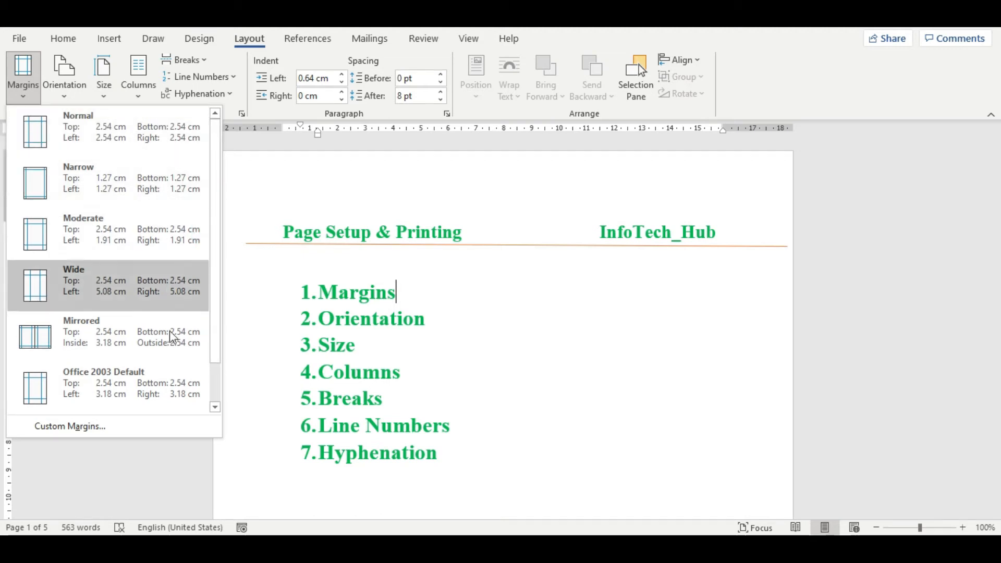
click(213, 199)
scroll(213, 304, down, 1)
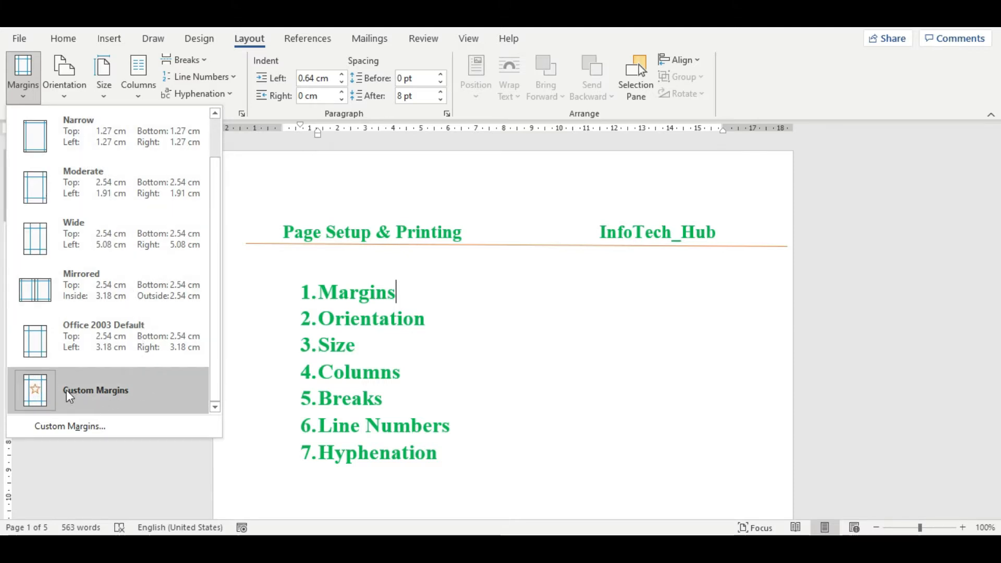
scroll(142, 292, up, 1)
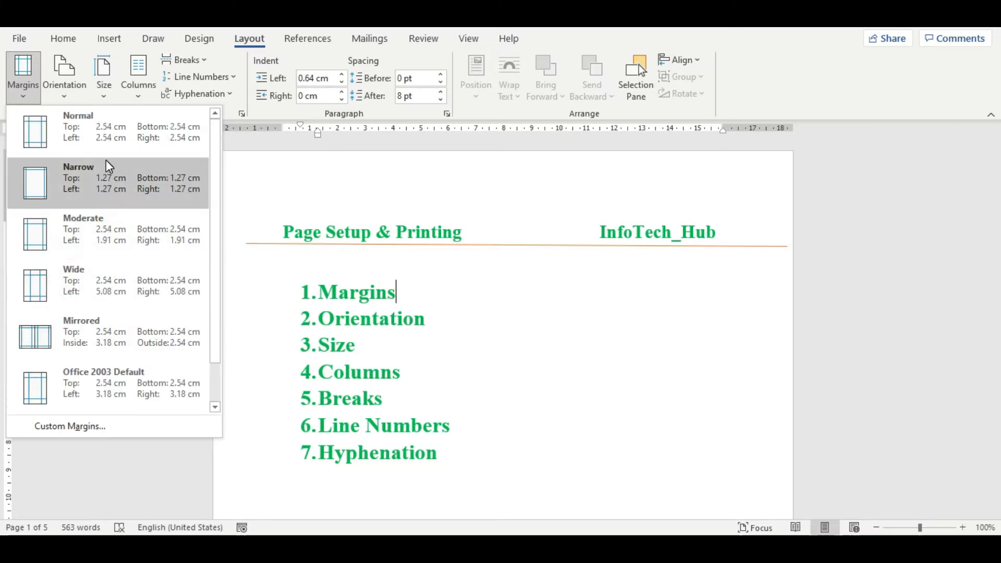
click(102, 142)
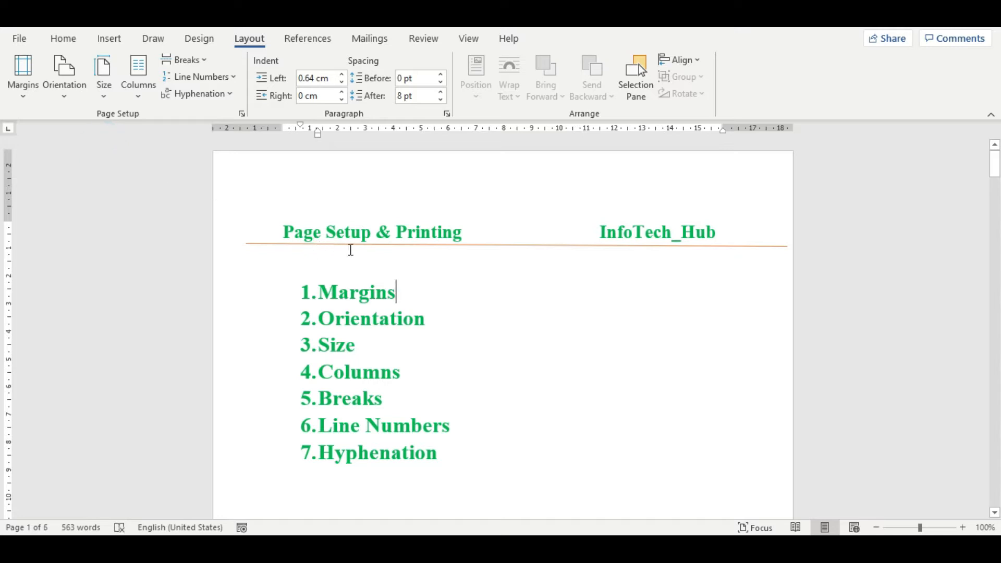
drag(274, 228, 498, 441)
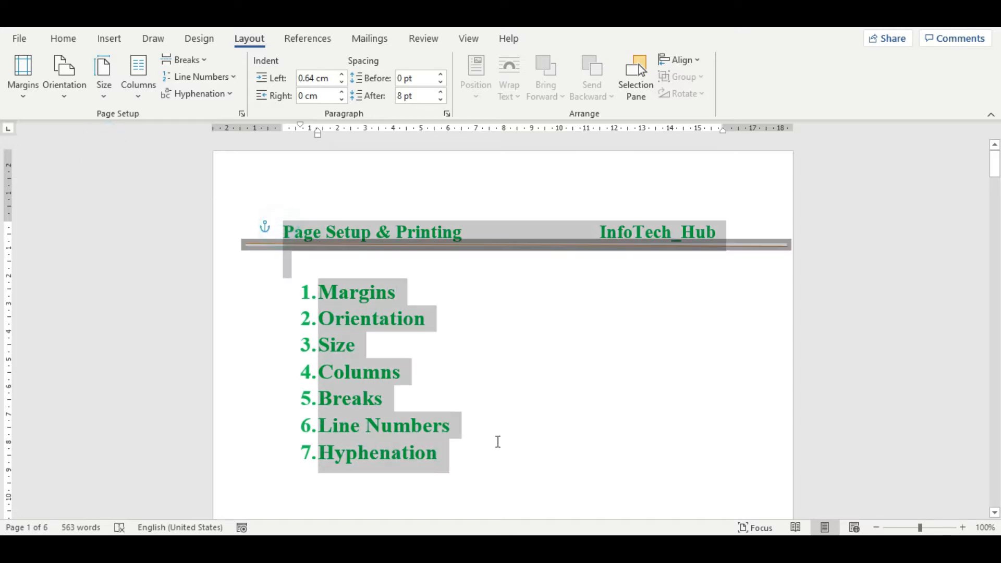
click(518, 318)
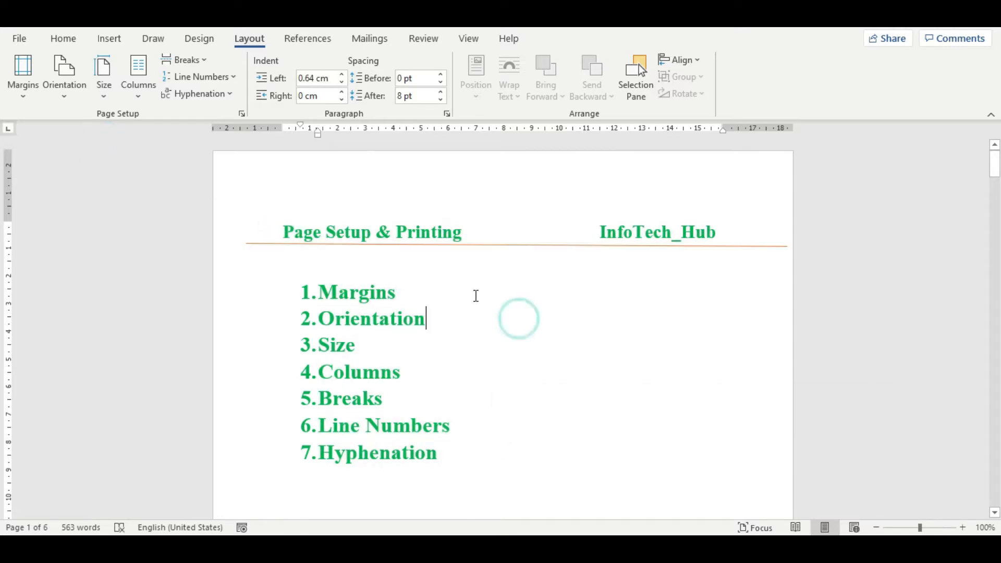
Apply the Narrow margin preset with 1.27 cm on every side
click(21, 100)
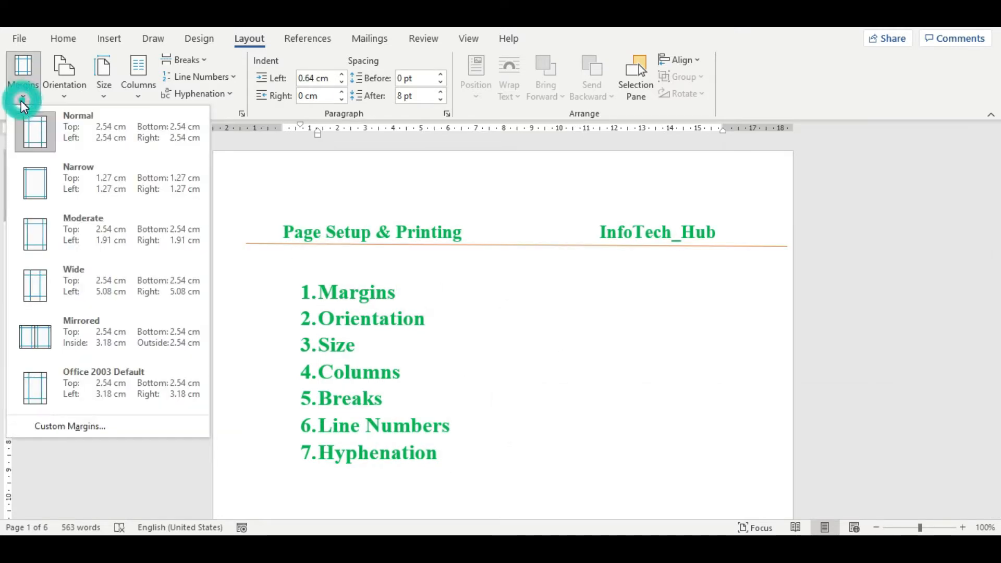
click(95, 186)
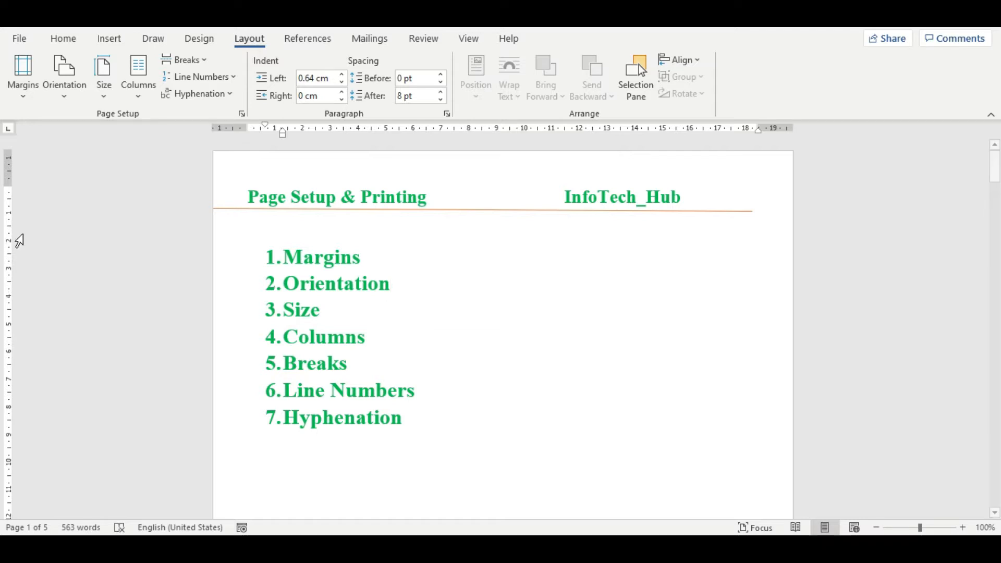
click(23, 97)
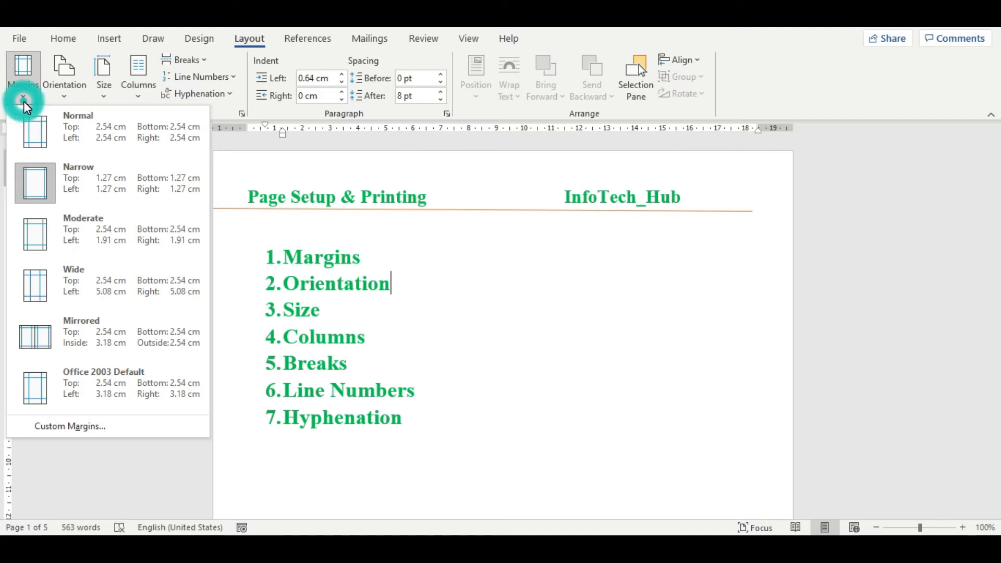
click(24, 101)
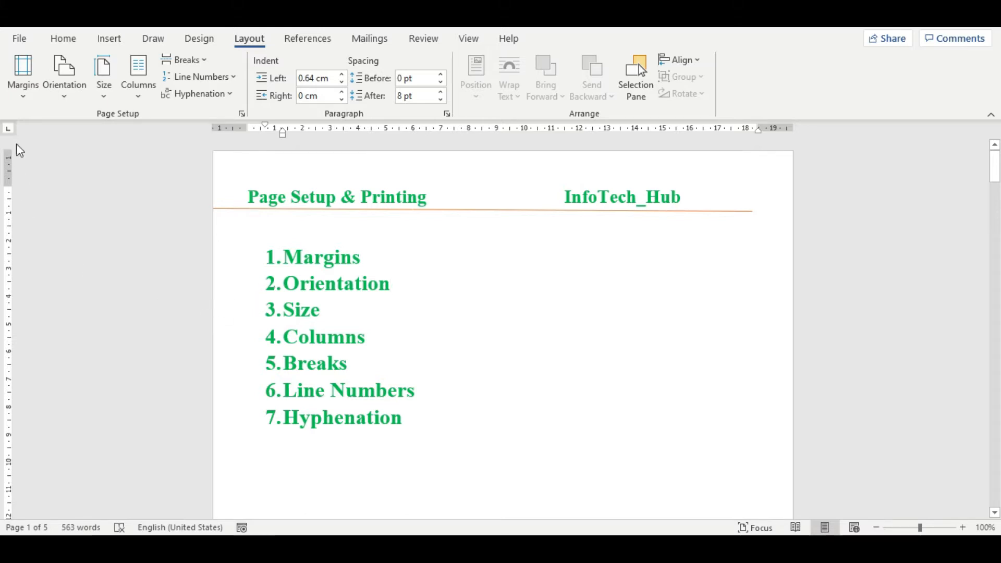
Apply the Moderate margin preset, followed by the Wide preset with 5.08 cm left and right margins
click(15, 99)
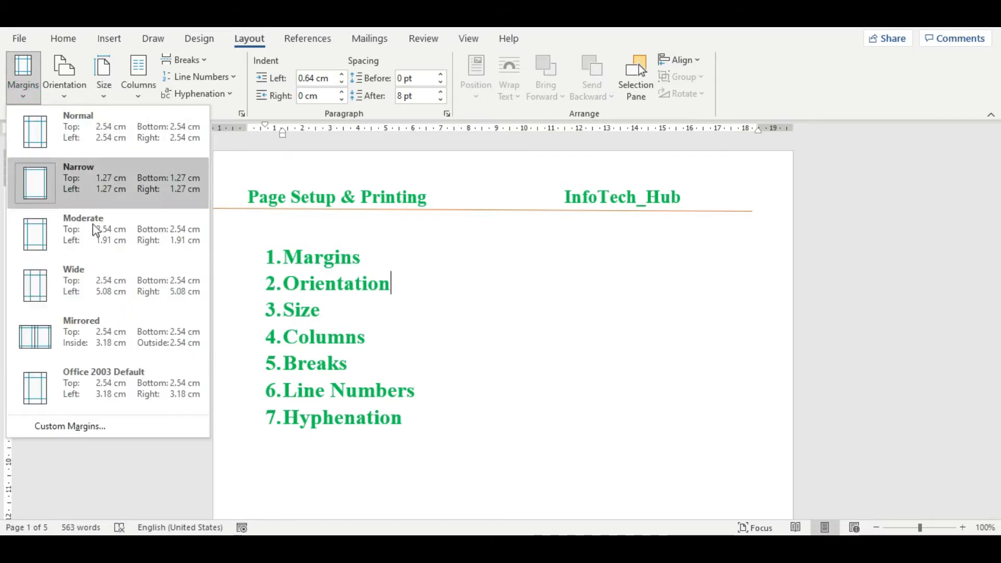
click(104, 252)
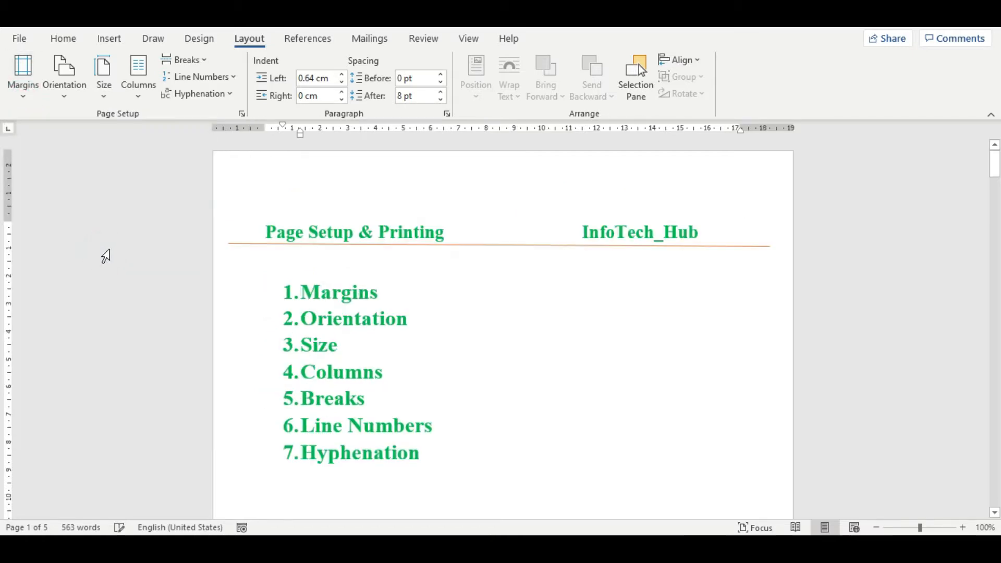
click(26, 99)
click(67, 291)
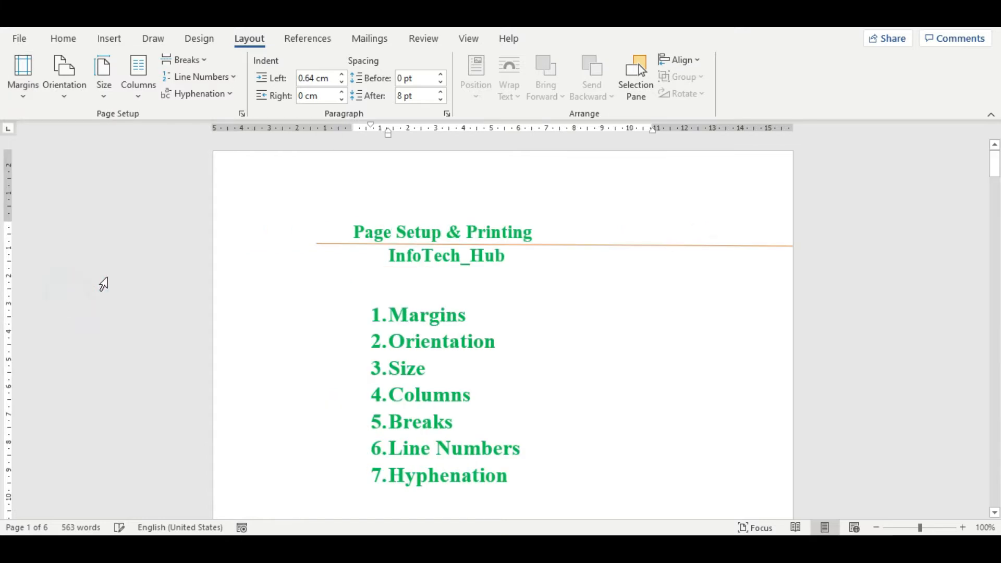
Try the Mirrored margin preset on the document, and return the margins to the Normal preset
click(23, 94)
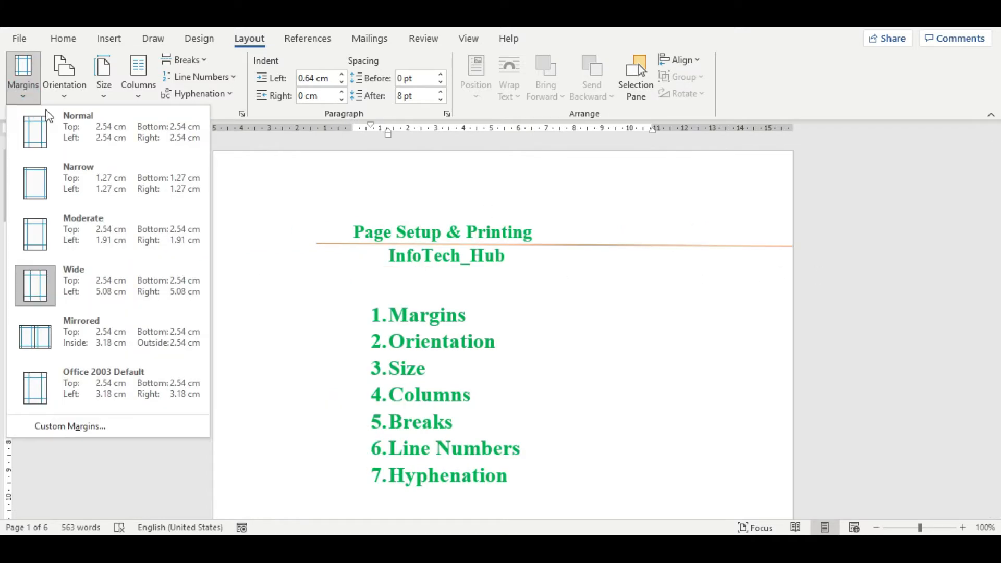
click(108, 336)
click(23, 95)
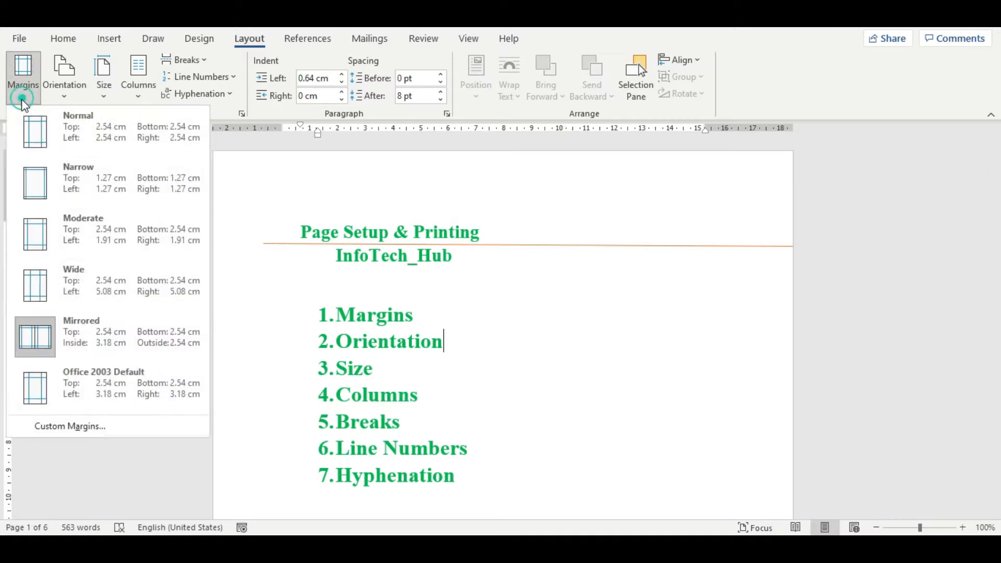
click(27, 127)
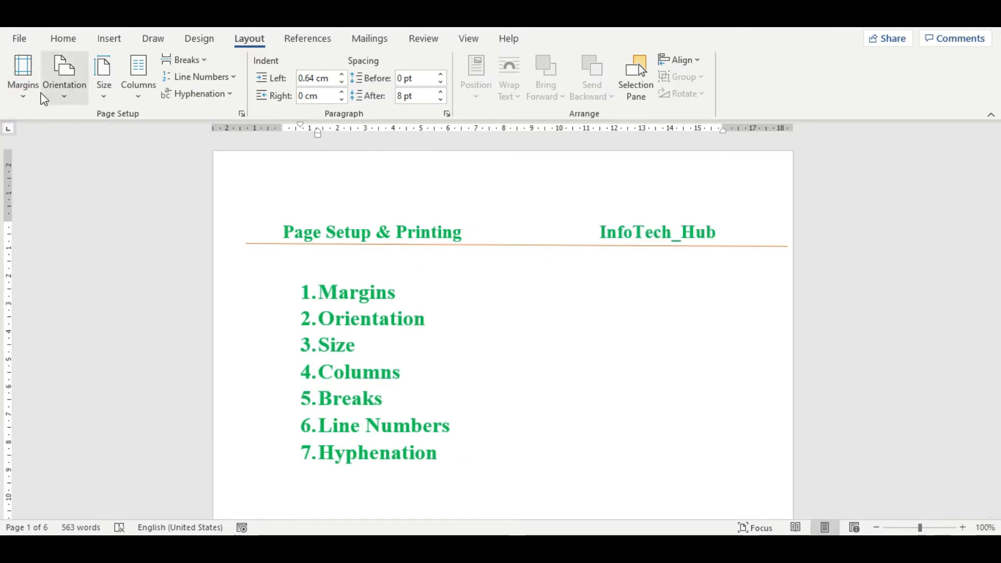
Switch the page orientation to Landscape and look over the resulting pages
click(61, 96)
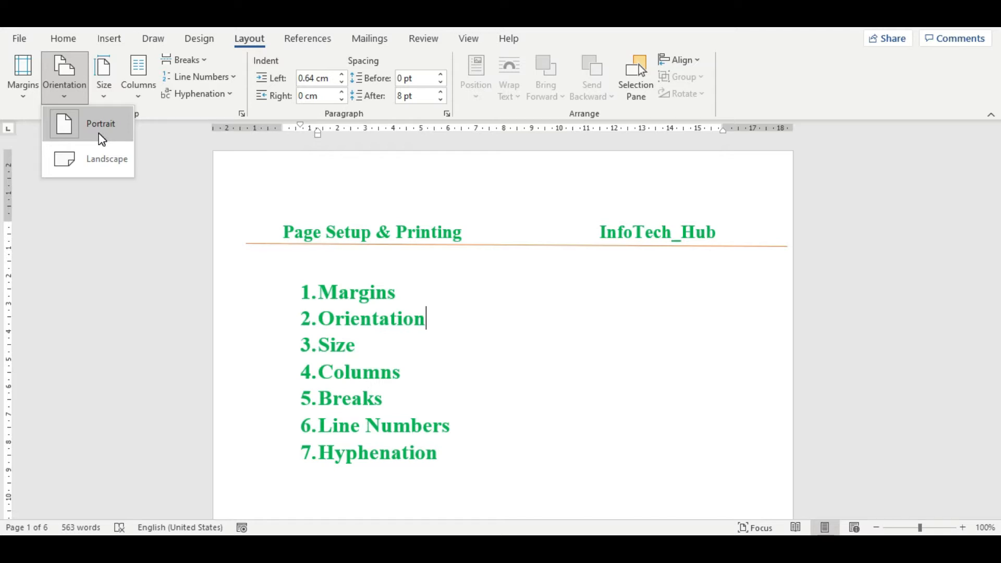
click(106, 164)
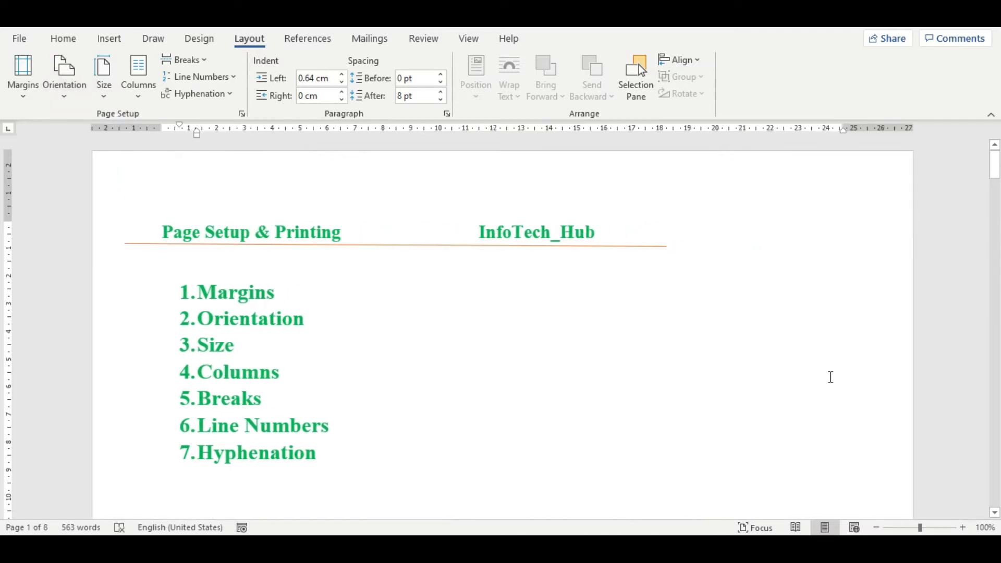
scroll(710, 370, down, 5)
scroll(690, 373, up, 5)
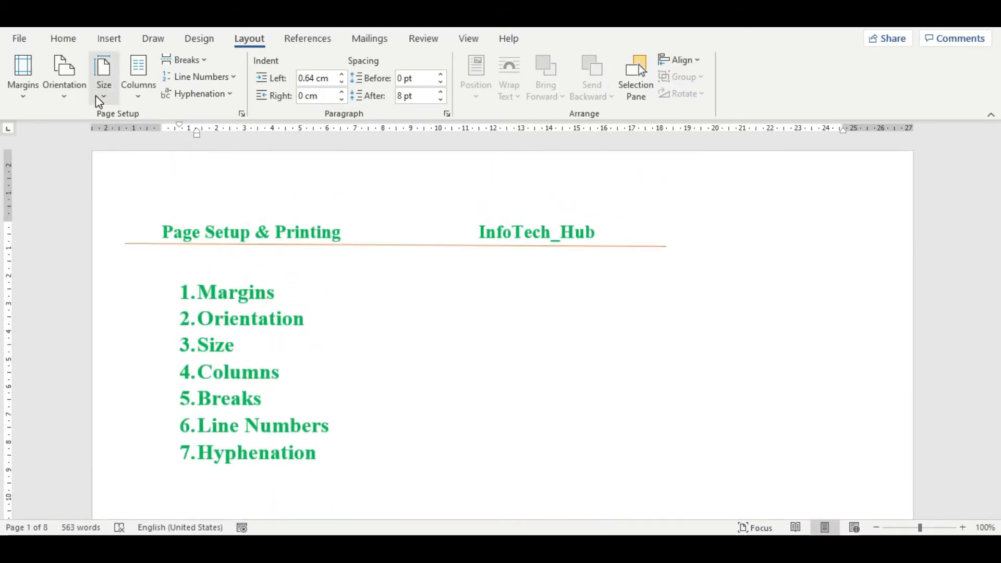
Set the page orientation back to Portrait
click(66, 91)
click(81, 126)
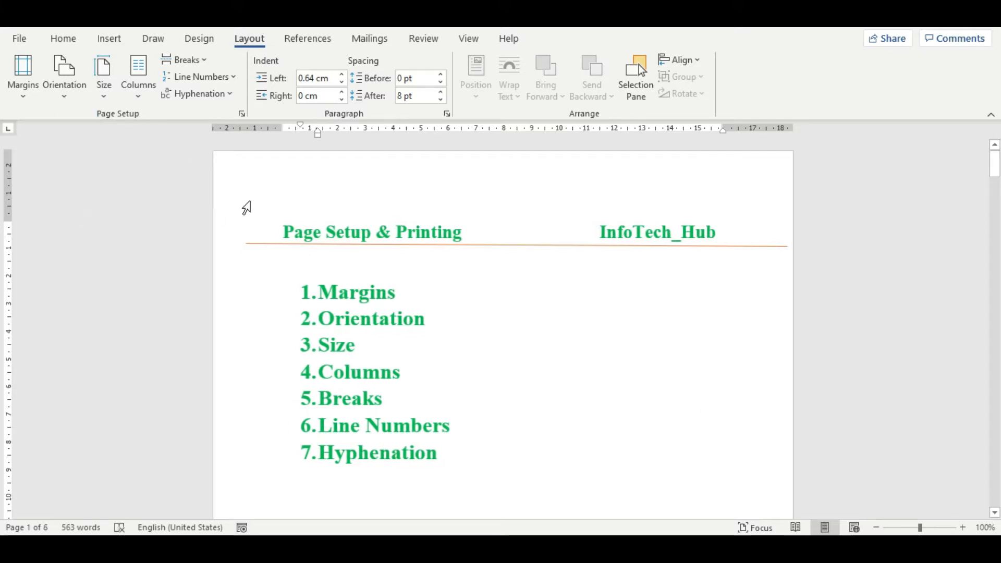
drag(284, 229, 360, 230)
click(314, 333)
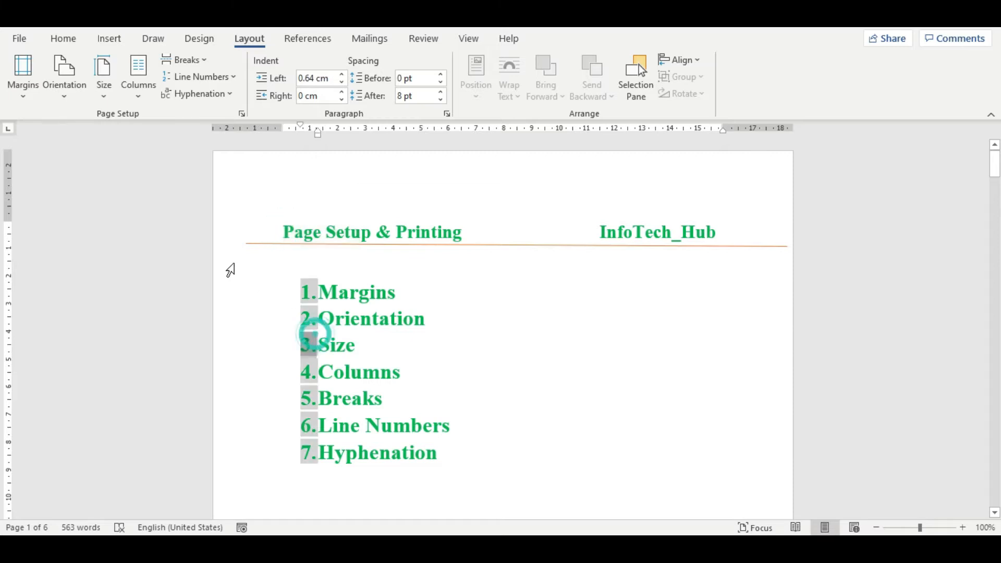
Look through the list of available paper sizes without choosing one
click(112, 100)
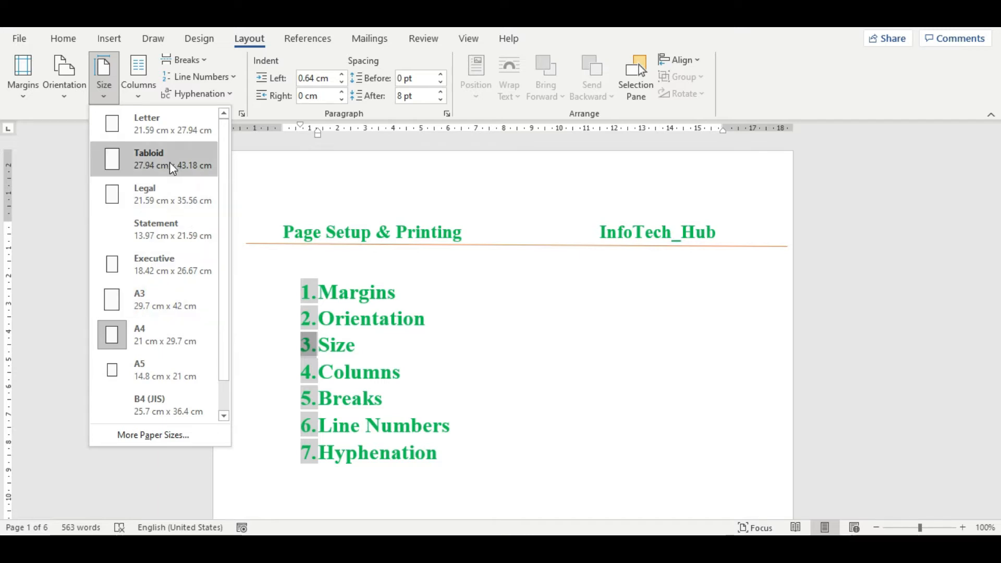
click(460, 293)
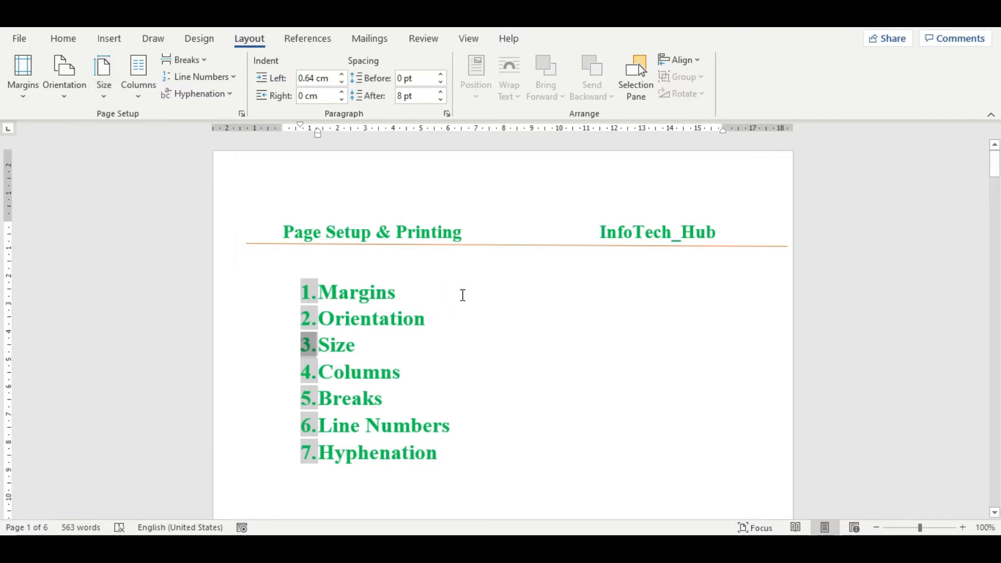
click(461, 305)
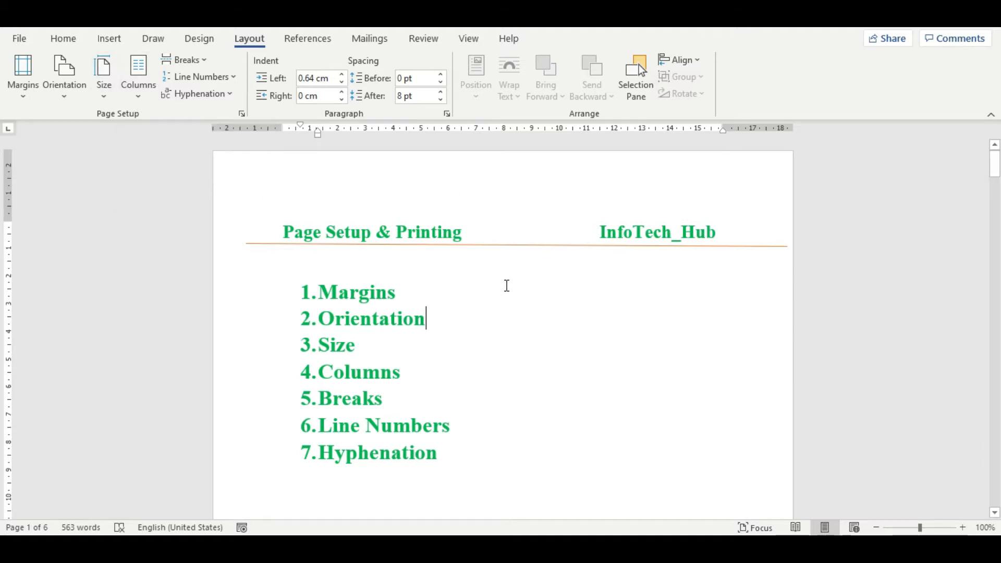
Arrange the text from the Course Outline heading through the Unit 3 topics in two columns
scroll(507, 285, down, 20)
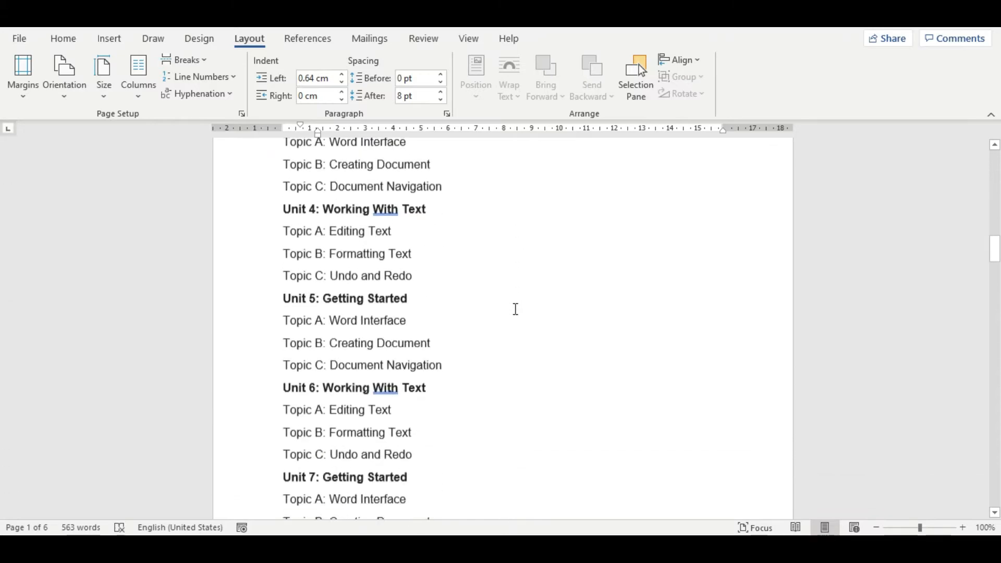
scroll(514, 308, up, 5)
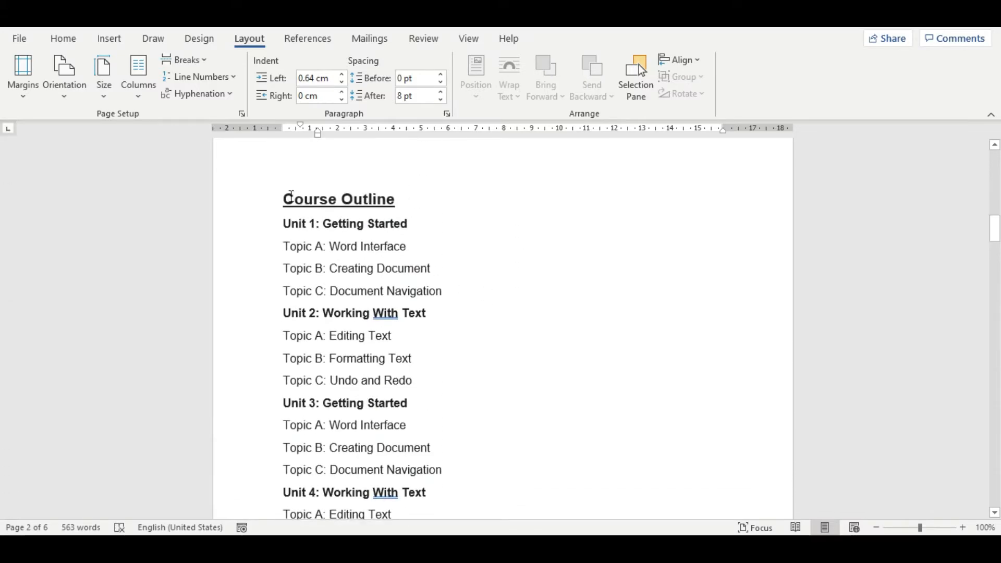
drag(284, 197, 426, 484)
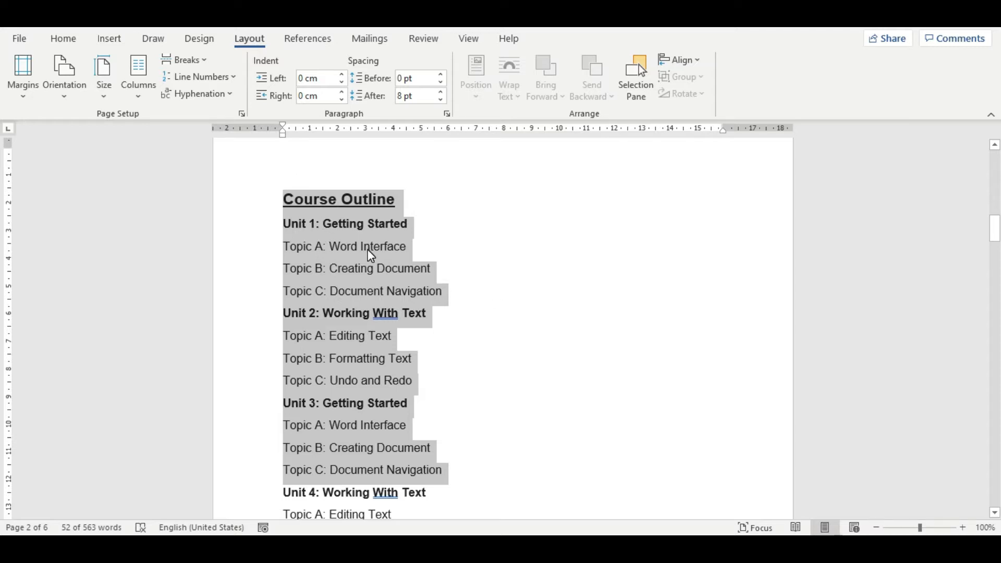
click(134, 99)
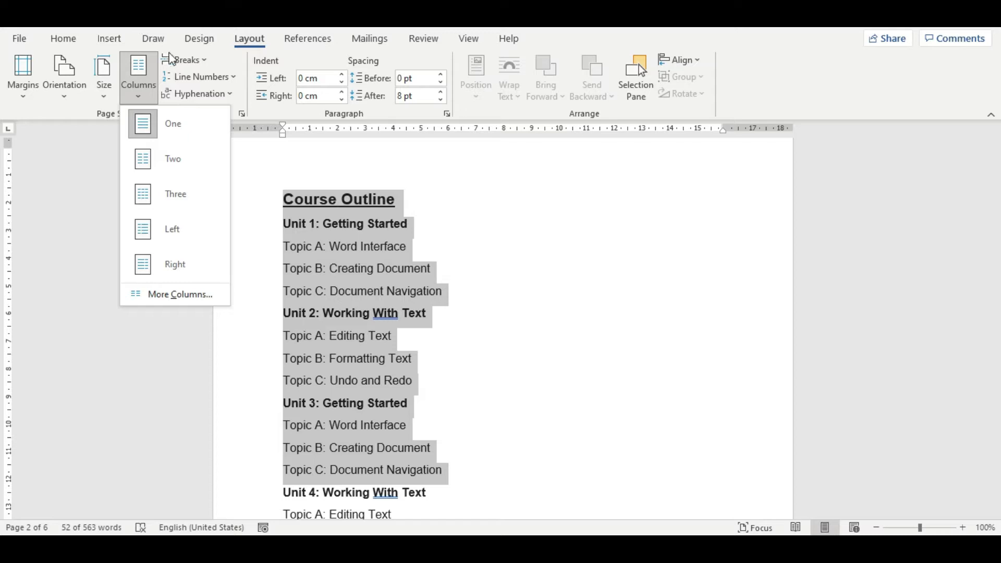
click(174, 160)
click(465, 363)
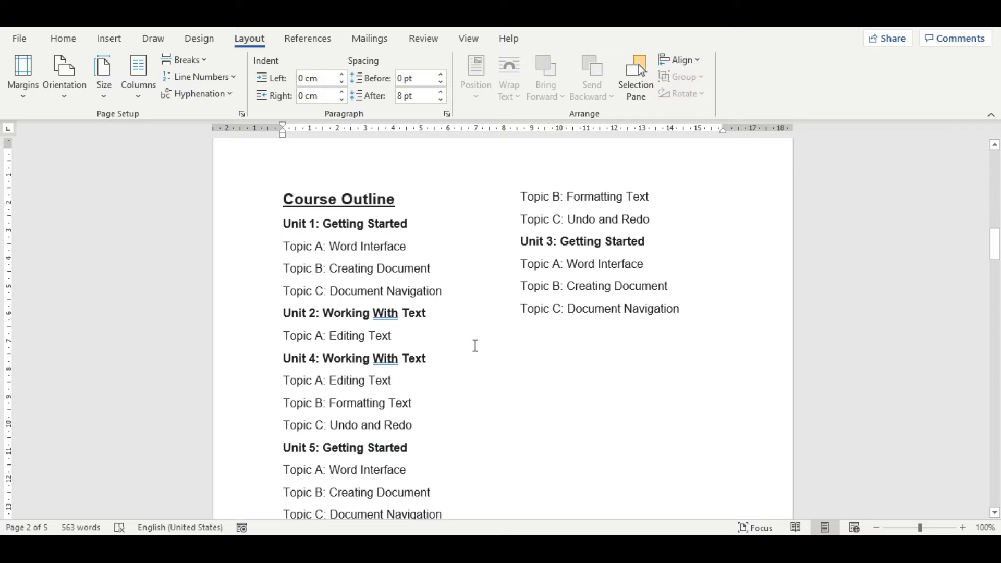
Undo the two-column layout of the Course Outline text and clear the selection
key(ctrl+z)
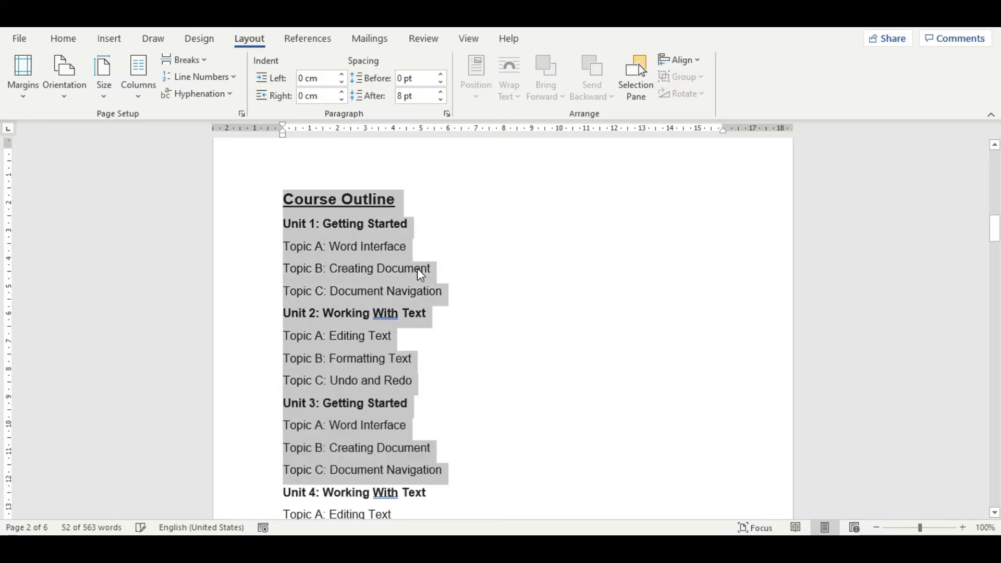
click(417, 268)
click(479, 247)
Lay out the whole document in two columns and look over the pages
click(138, 78)
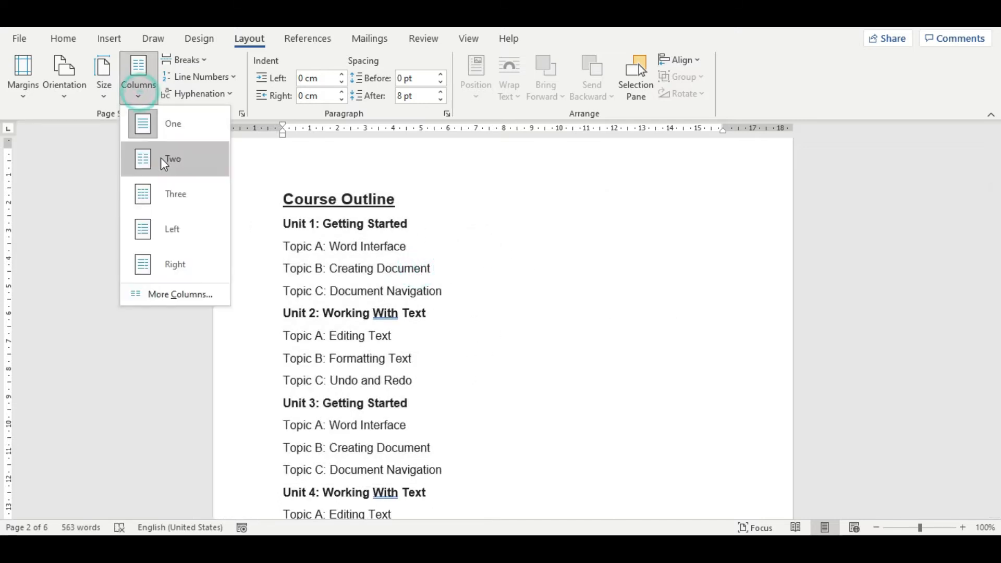
click(161, 159)
scroll(489, 340, up, 3)
scroll(493, 349, down, 7)
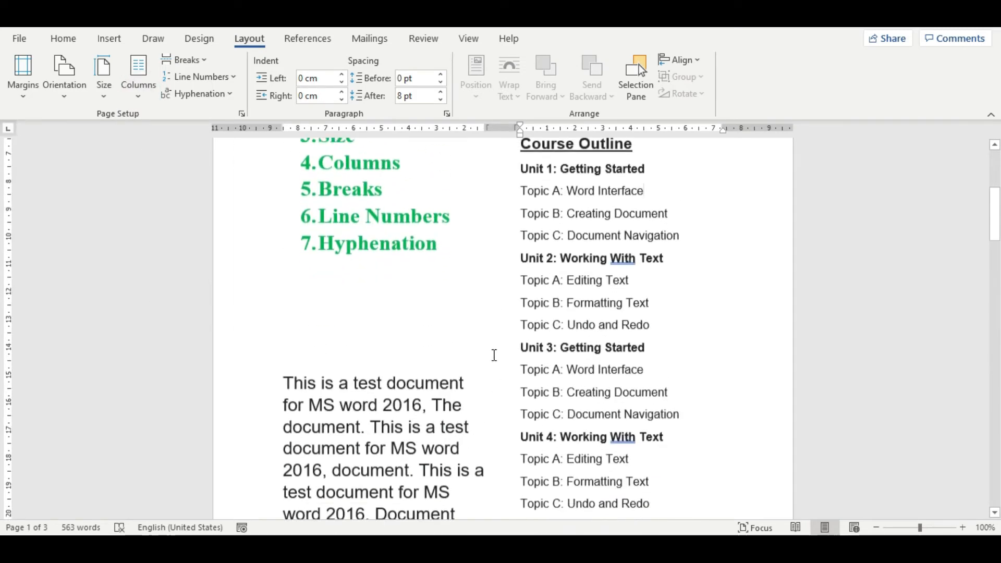
Lay out the whole document in three columns and look over the pages
scroll(399, 448, down, 15)
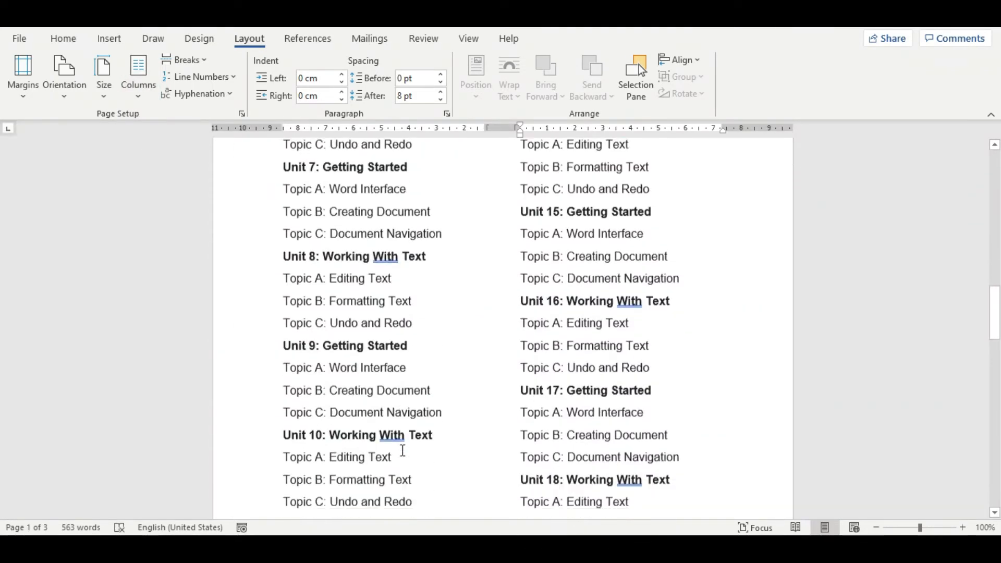
scroll(423, 404, down, 5)
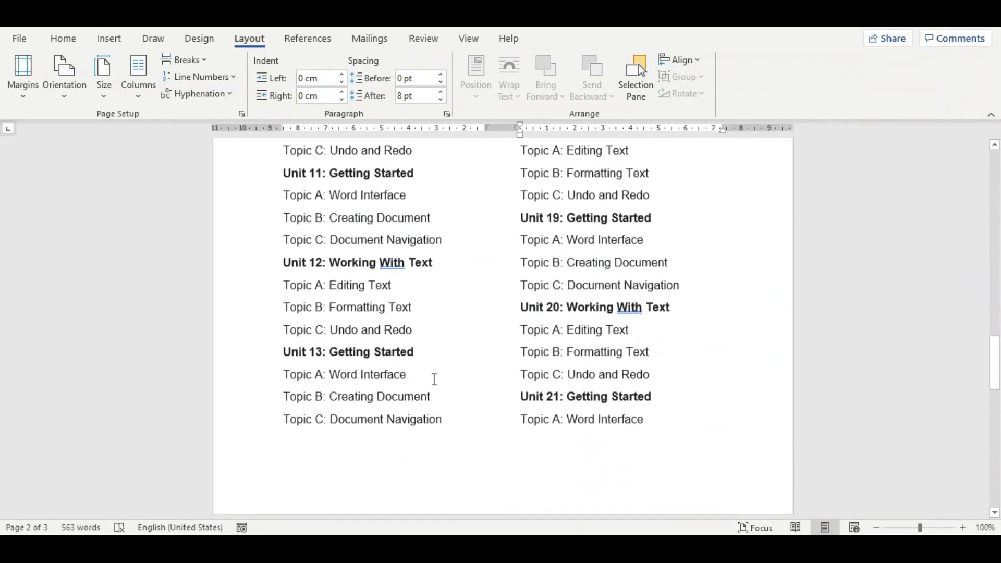
scroll(556, 375, down, 7)
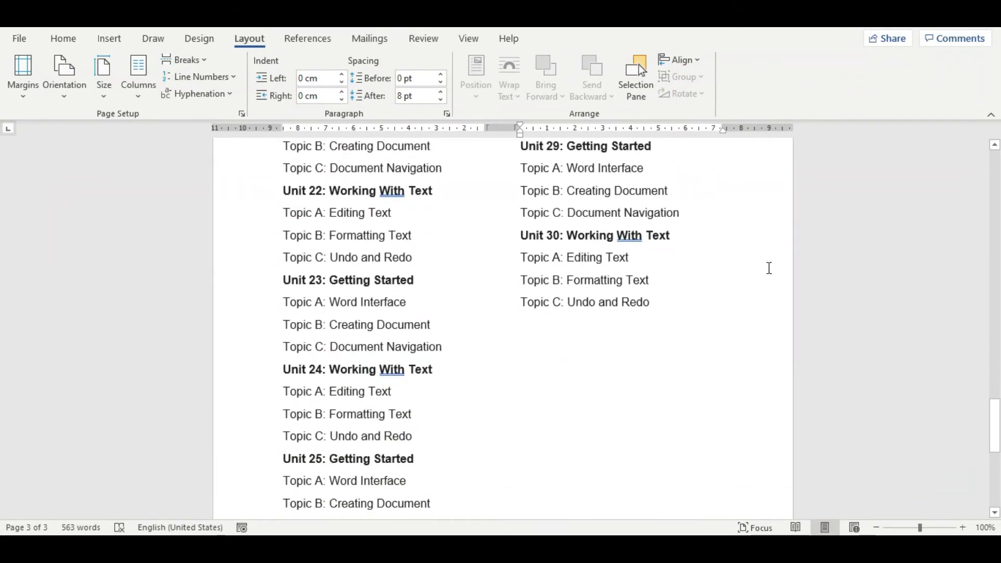
scroll(570, 324, up, 13)
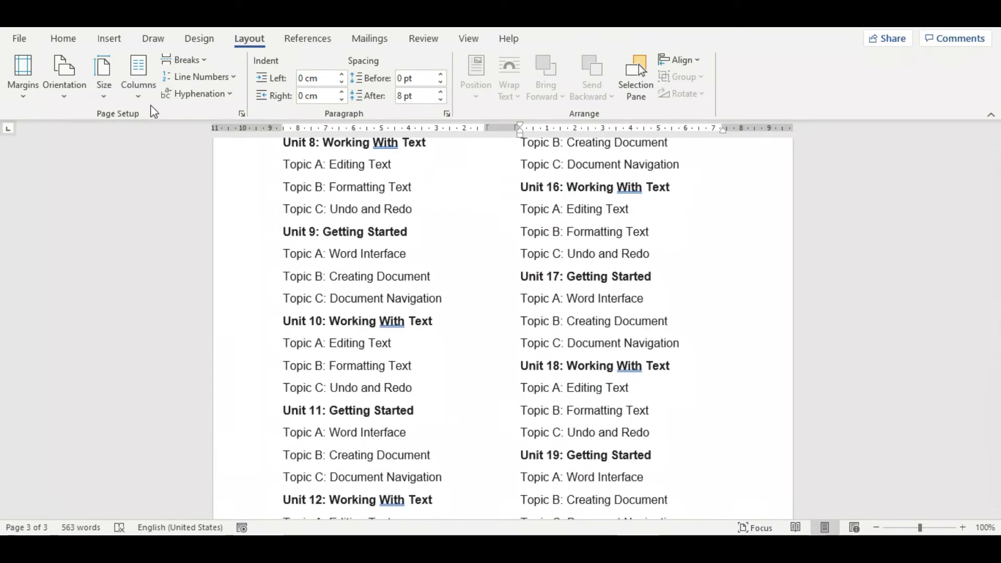
click(139, 88)
click(174, 193)
scroll(661, 343, up, 12)
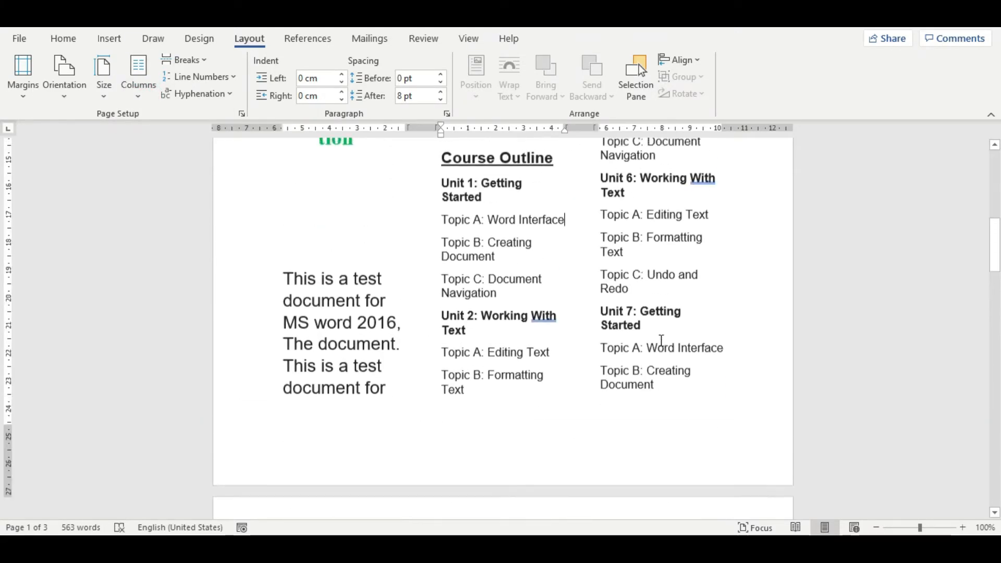
scroll(616, 362, up, 2)
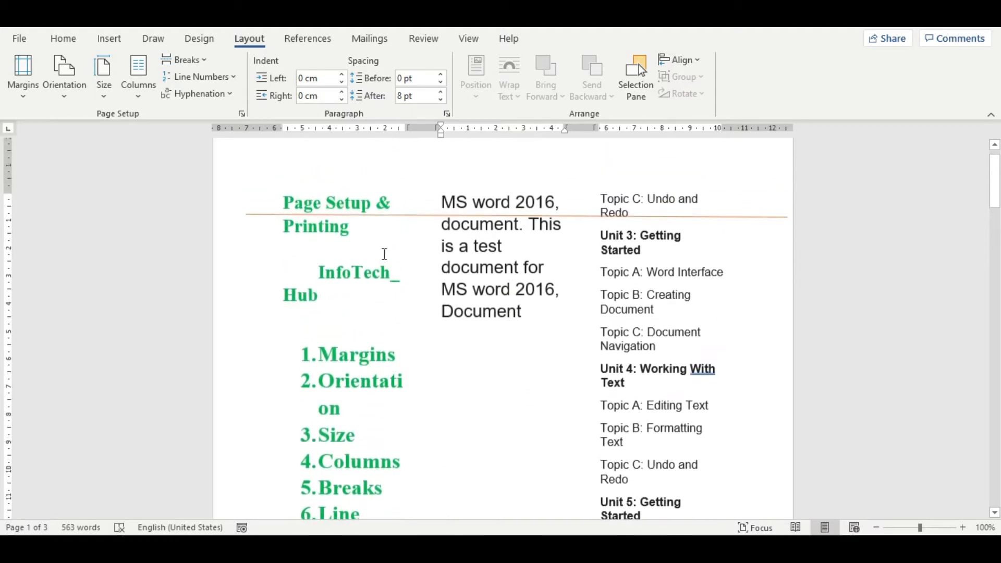
scroll(576, 308, down, 10)
scroll(599, 304, down, 10)
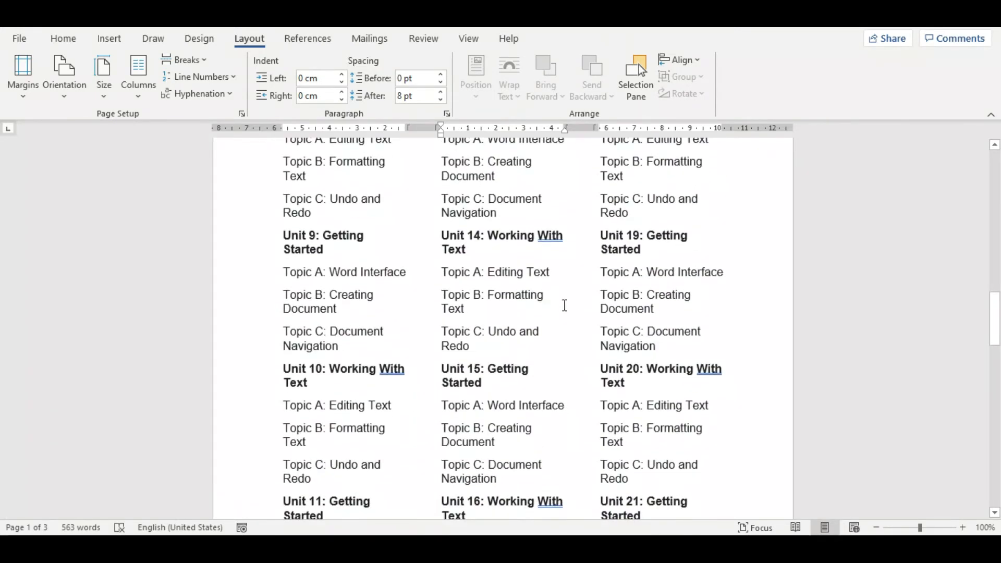
scroll(469, 279, up, 1)
scroll(603, 323, down, 13)
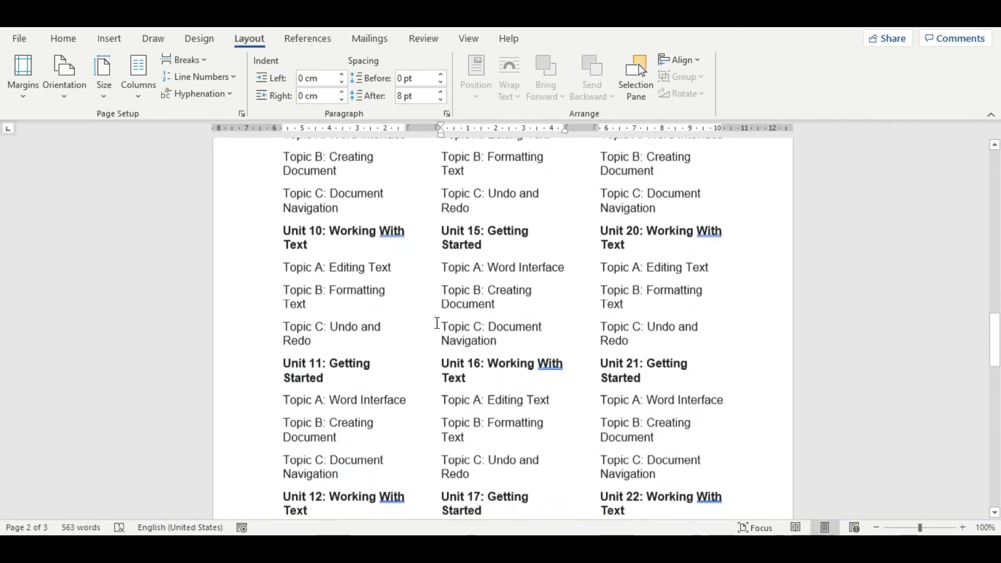
scroll(456, 317, down, 19)
scroll(469, 297, up, 11)
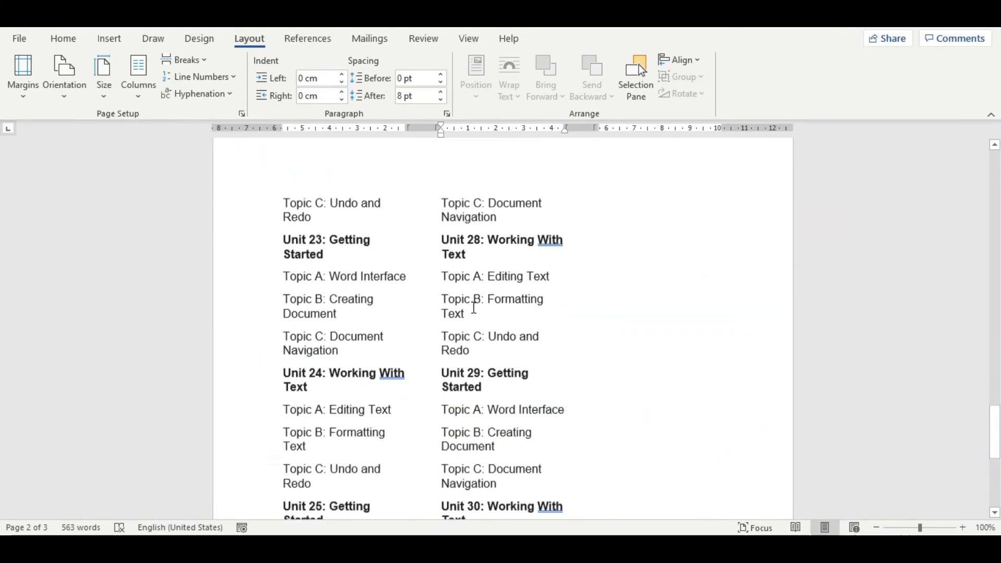
Return the whole document to a single column and check the first page
click(134, 95)
click(160, 149)
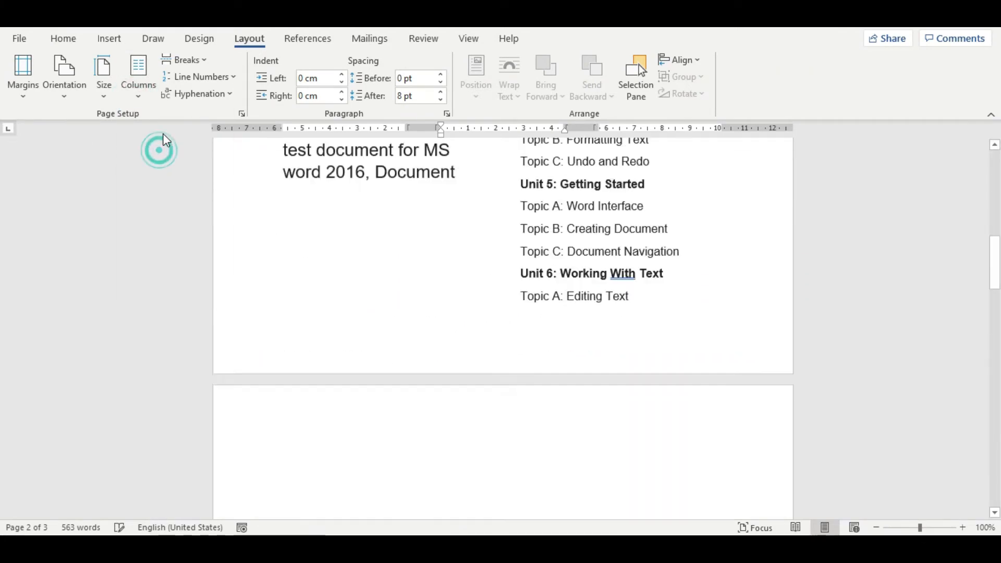
click(136, 82)
click(145, 127)
scroll(443, 365, up, 12)
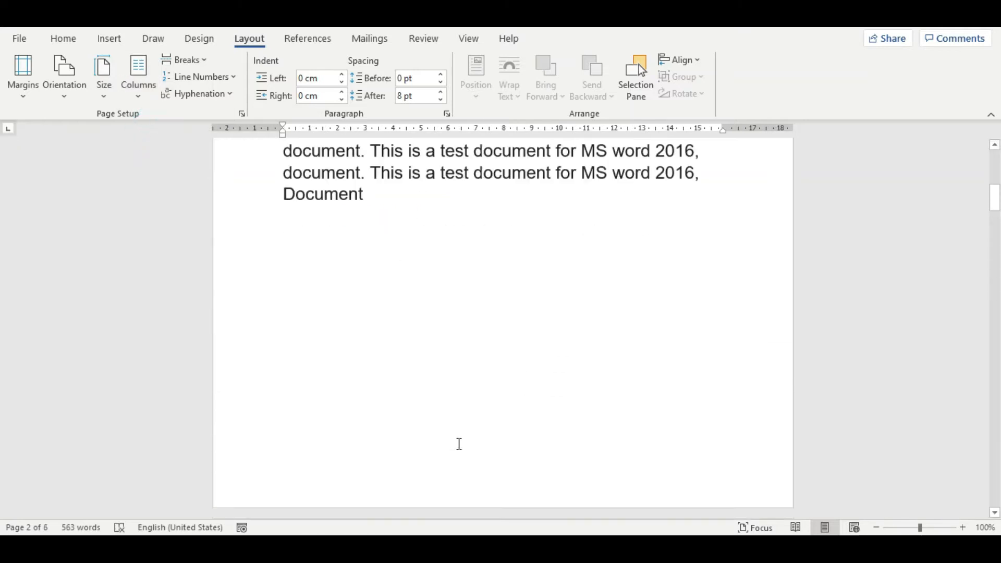
scroll(551, 403, up, 2)
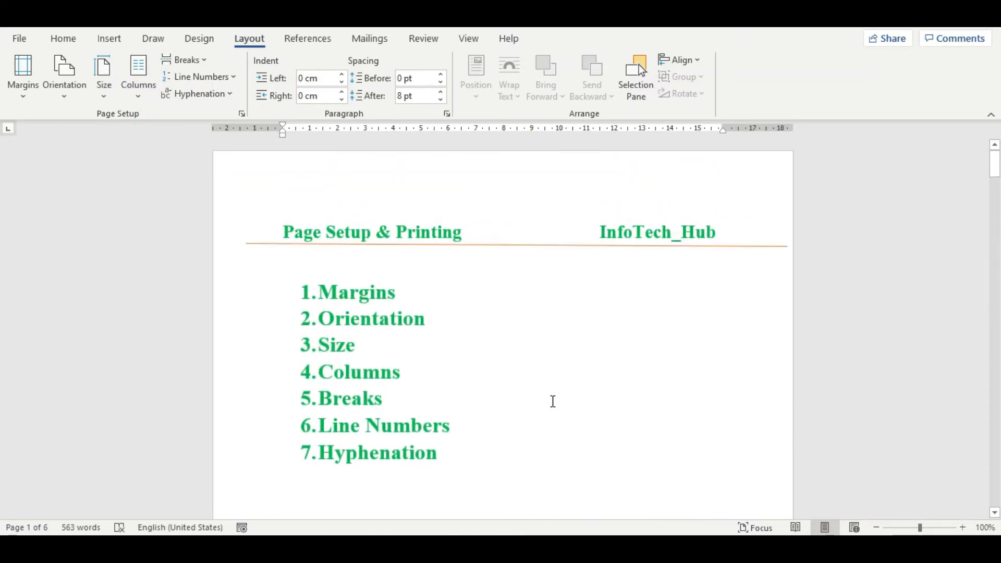
scroll(552, 402, down, 1)
scroll(491, 393, down, 5)
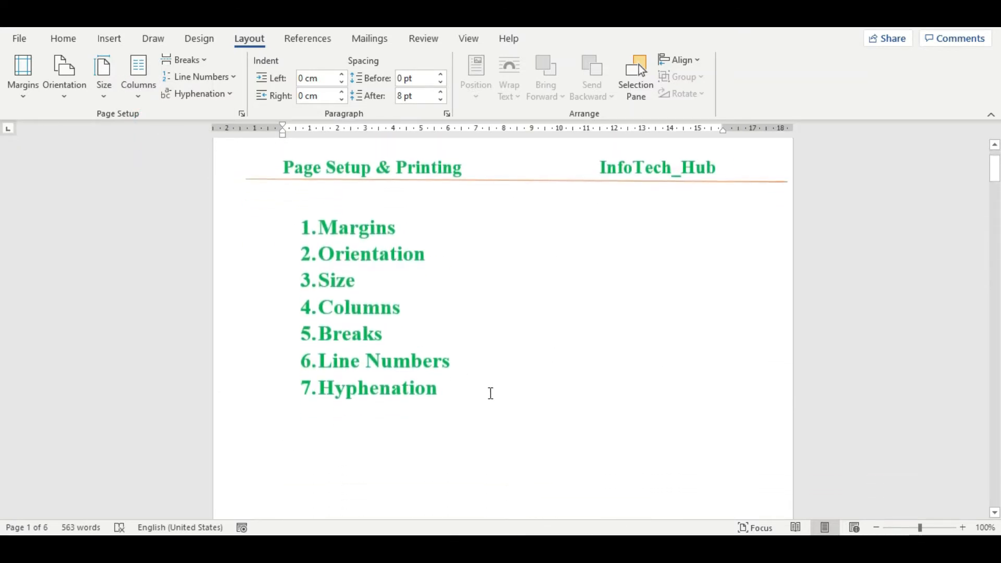
Look through the available page and section breaks without choosing one, keeping the cursor on the blank line above the test paragraph
click(297, 397)
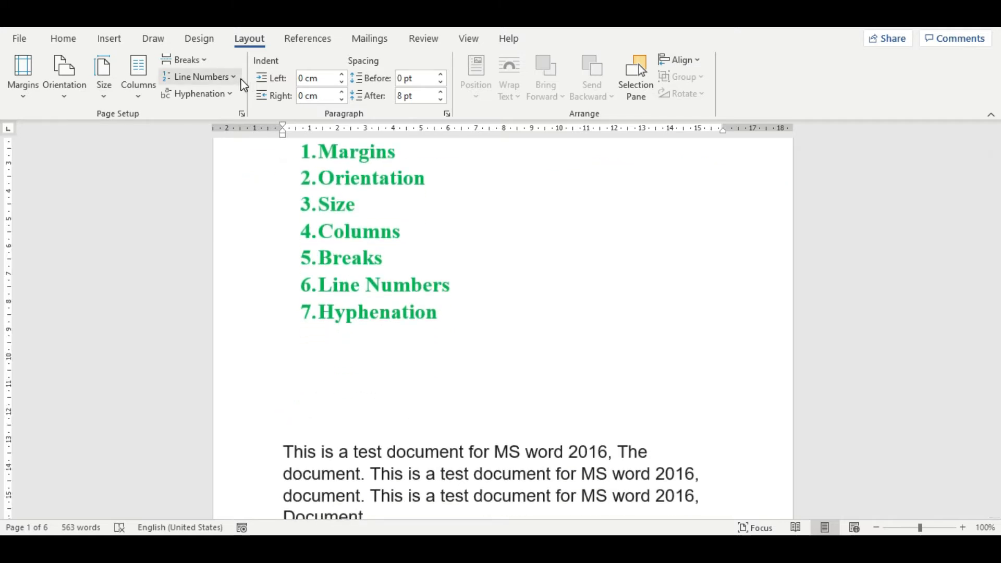
click(186, 60)
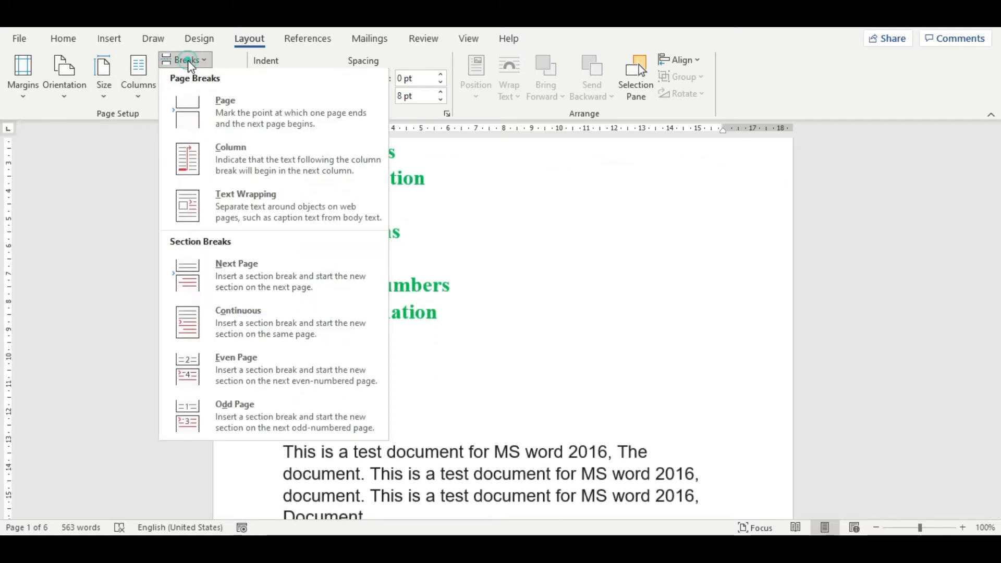
click(520, 249)
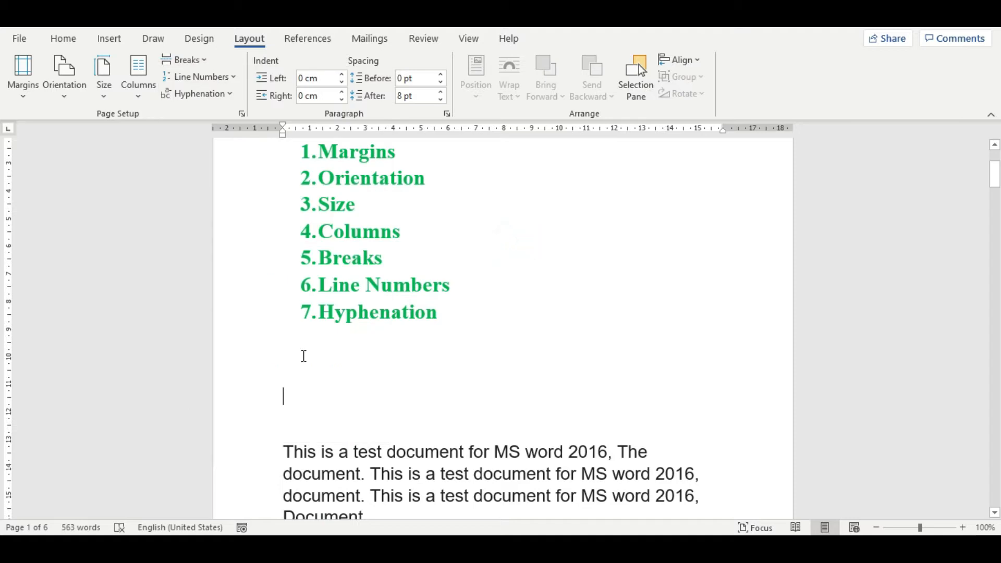
click(346, 376)
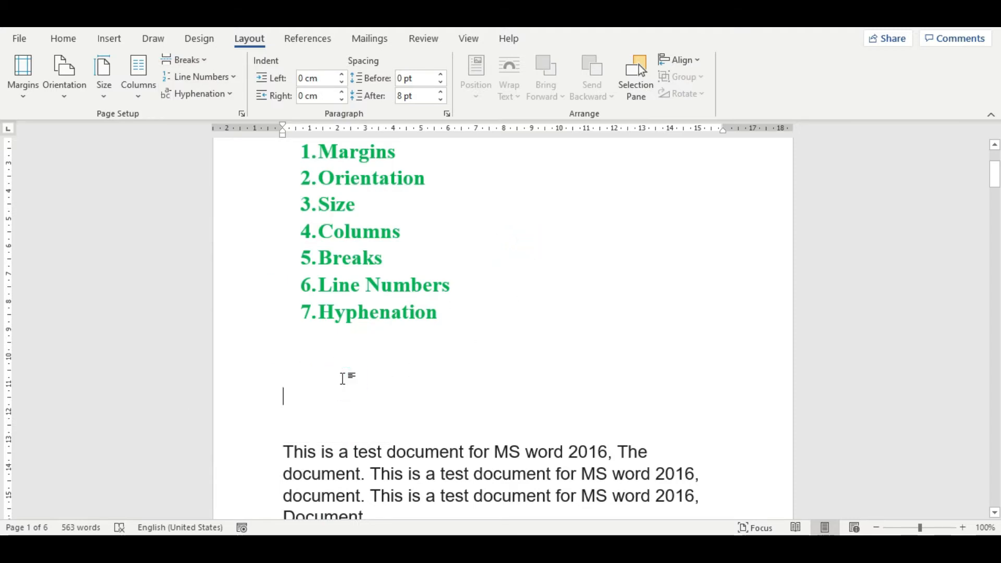
Select the numbered list and the test paragraph in turn to examine which content shares the first page
scroll(357, 379, up, 3)
drag(458, 408, 280, 253)
scroll(625, 370, down, 5)
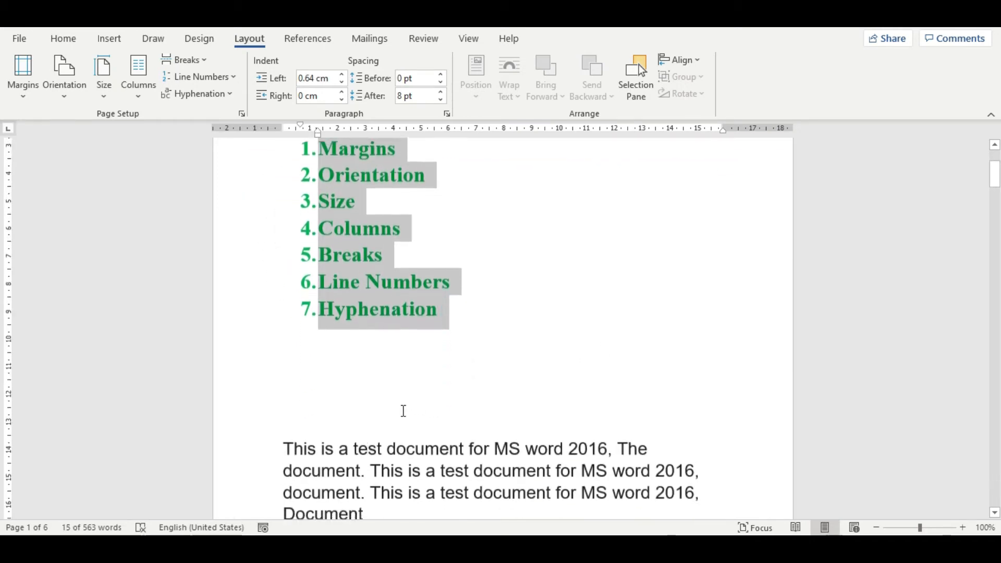
click(301, 330)
drag(330, 346, 456, 505)
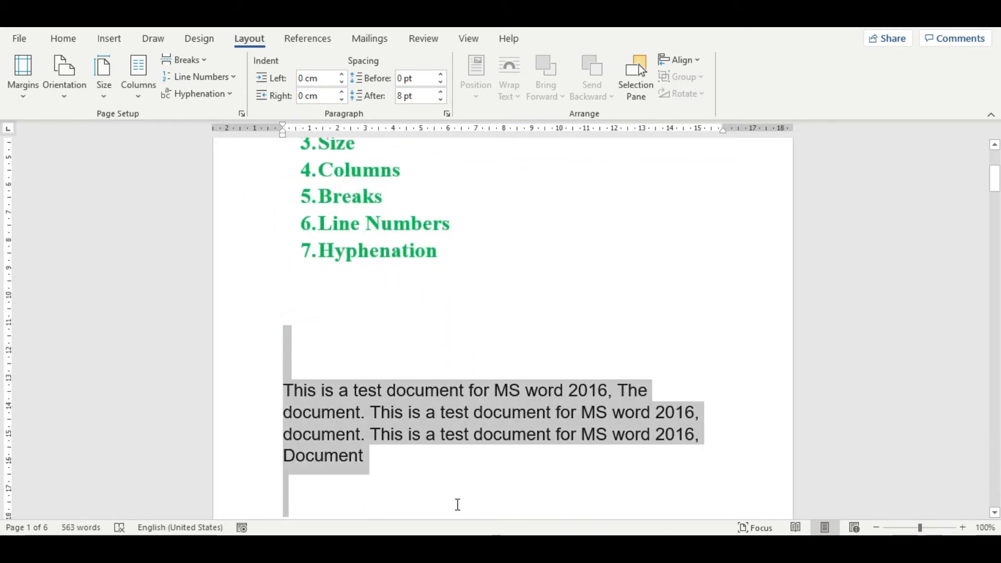
scroll(409, 458, down, 10)
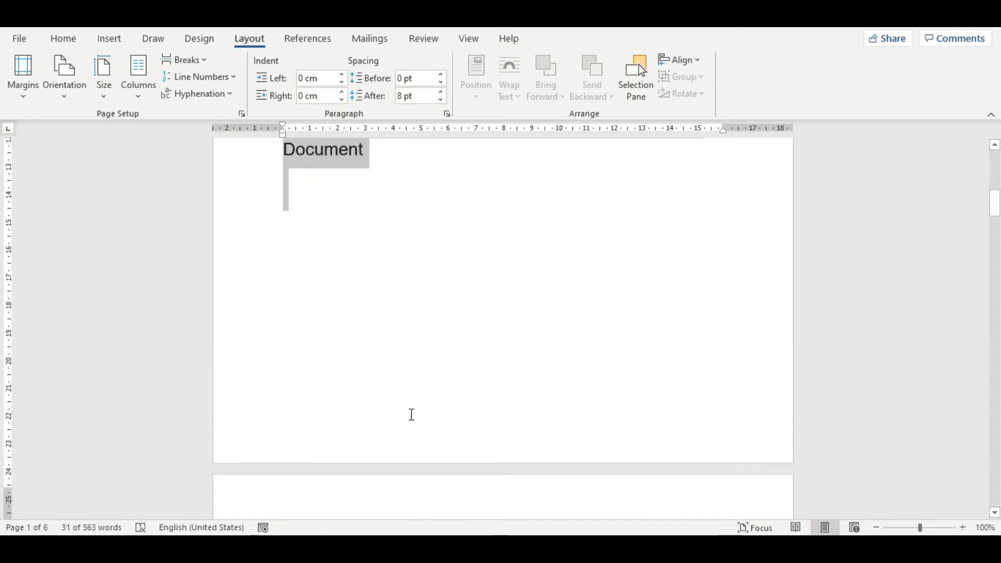
scroll(412, 417, up, 7)
scroll(413, 420, up, 5)
Insert a page break on the blank line above the test paragraph and look over the resulting pages
click(314, 393)
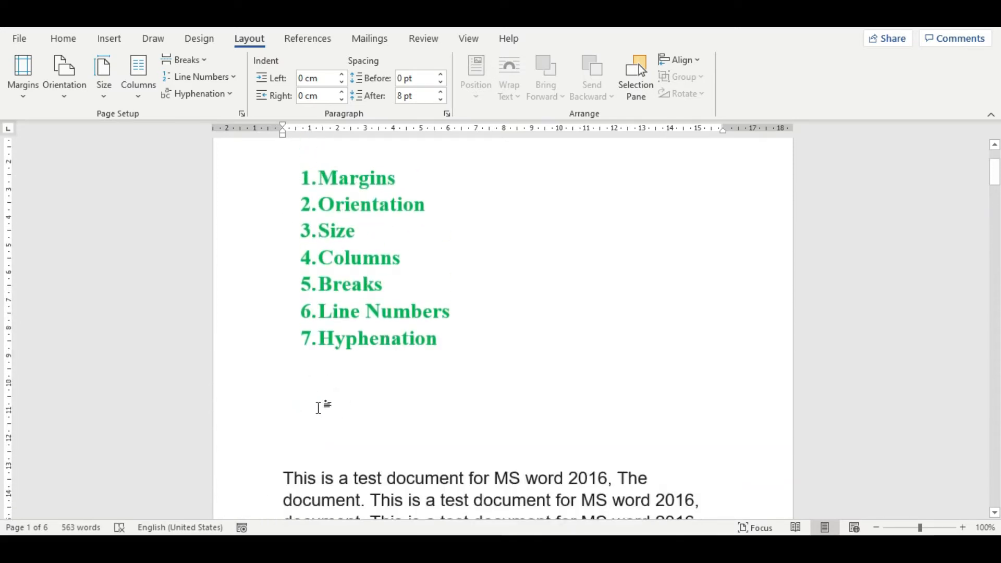
scroll(318, 407, up, 4)
scroll(342, 424, down, 8)
click(294, 299)
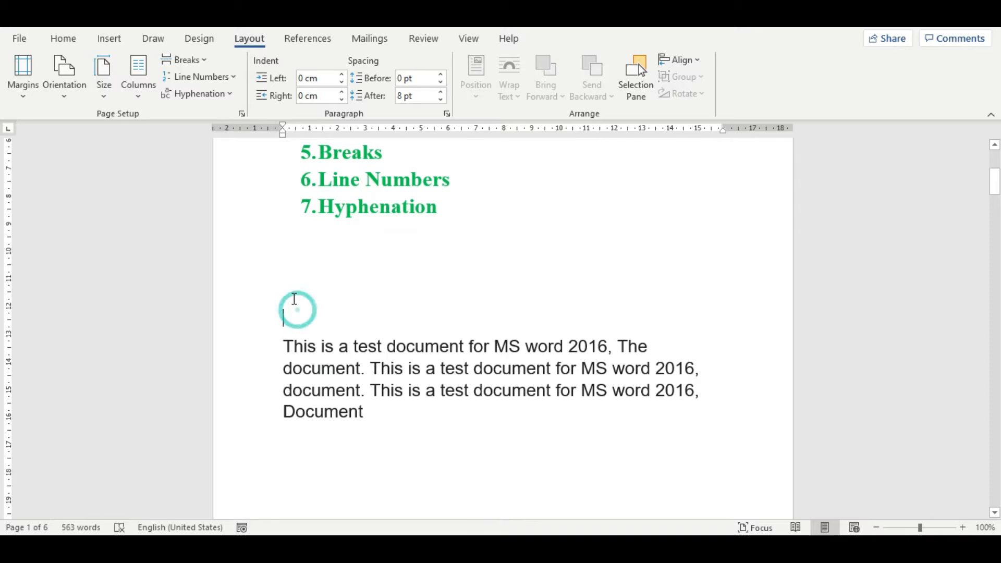
click(293, 298)
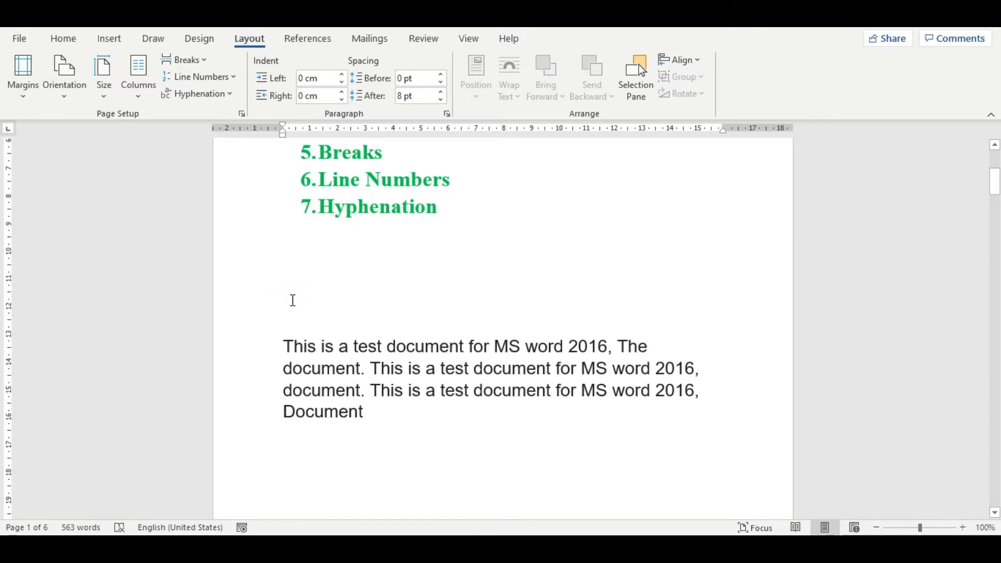
key(ctrl+Return)
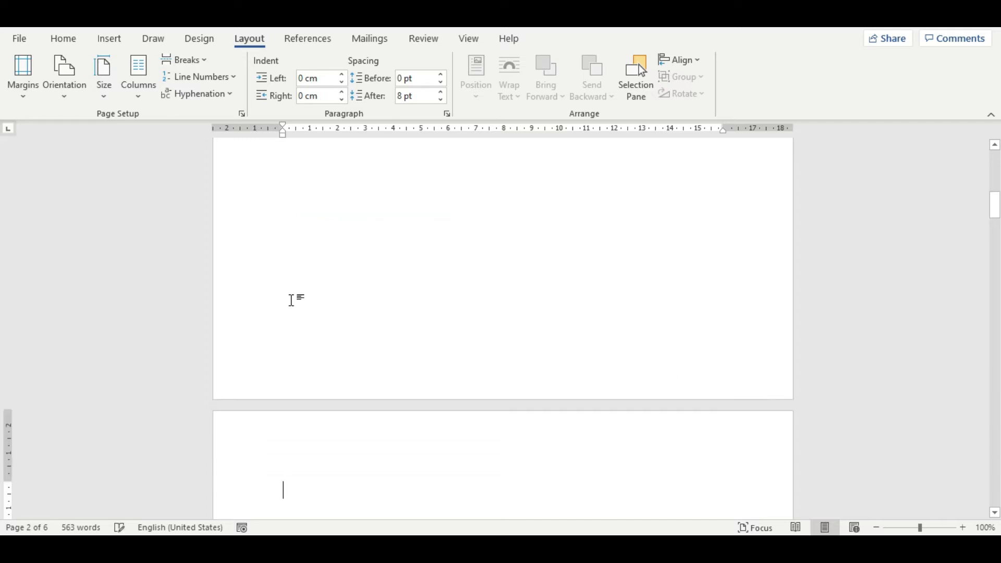
scroll(438, 451, down, 3)
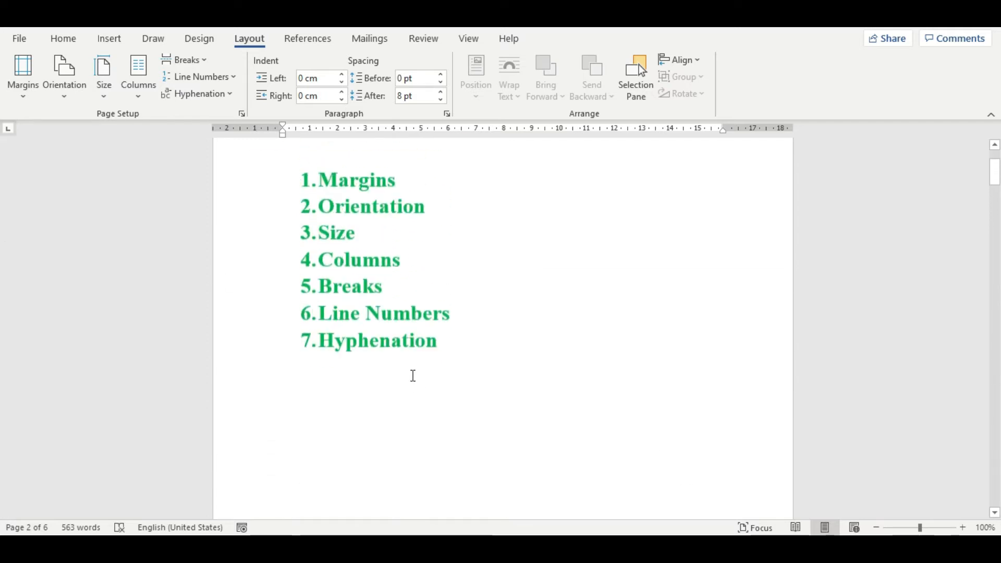
scroll(375, 344, down, 2)
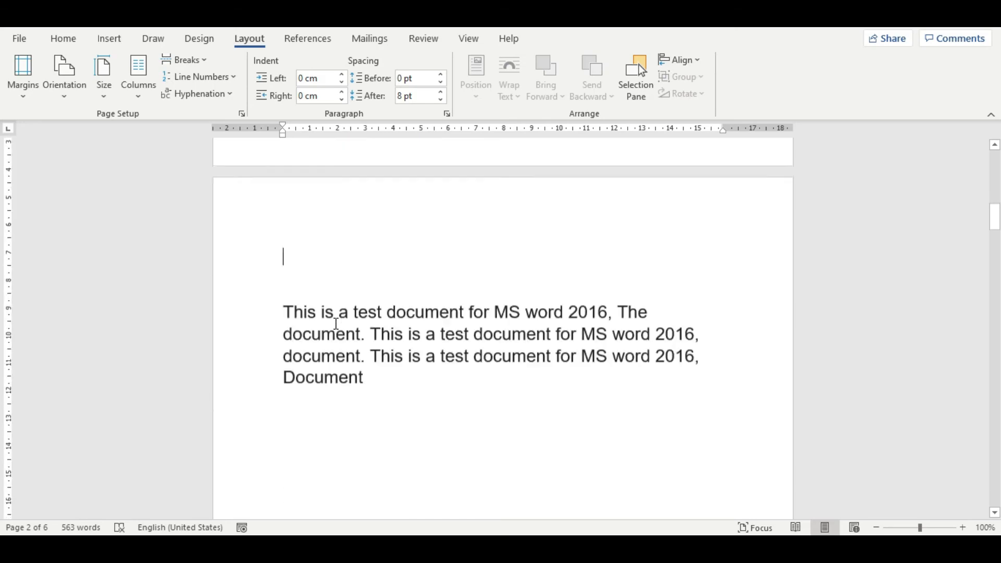
scroll(338, 321, down, 12)
scroll(342, 319, up, 9)
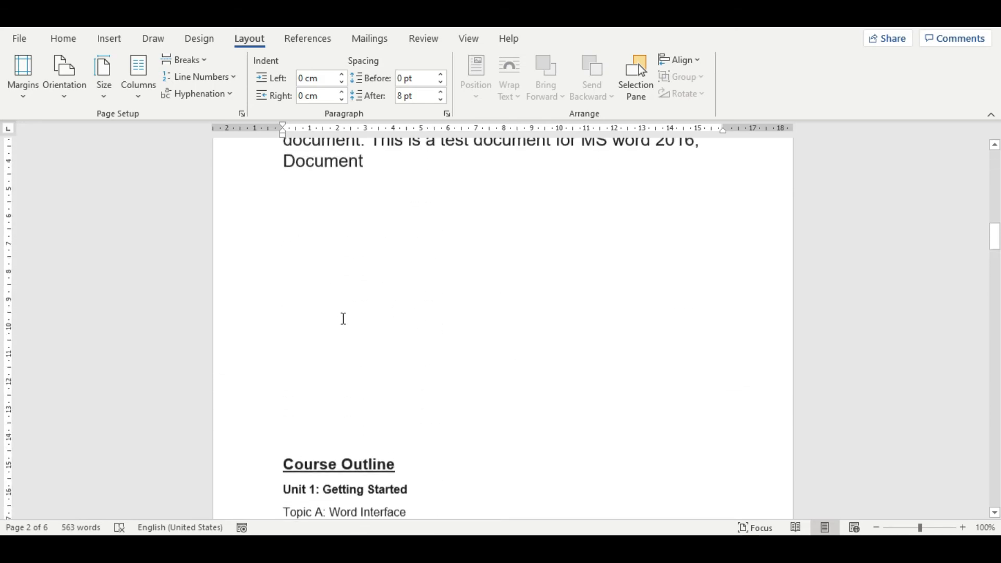
scroll(346, 317, up, 4)
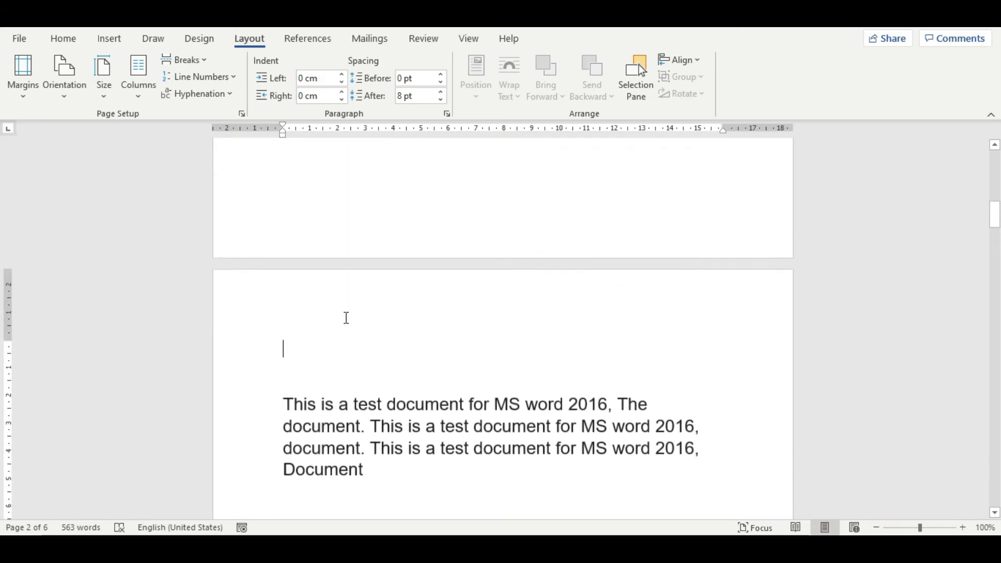
Undo the page break above the test paragraph
scroll(346, 317, up, 2)
key(ctrl+z)
scroll(346, 319, up, 2)
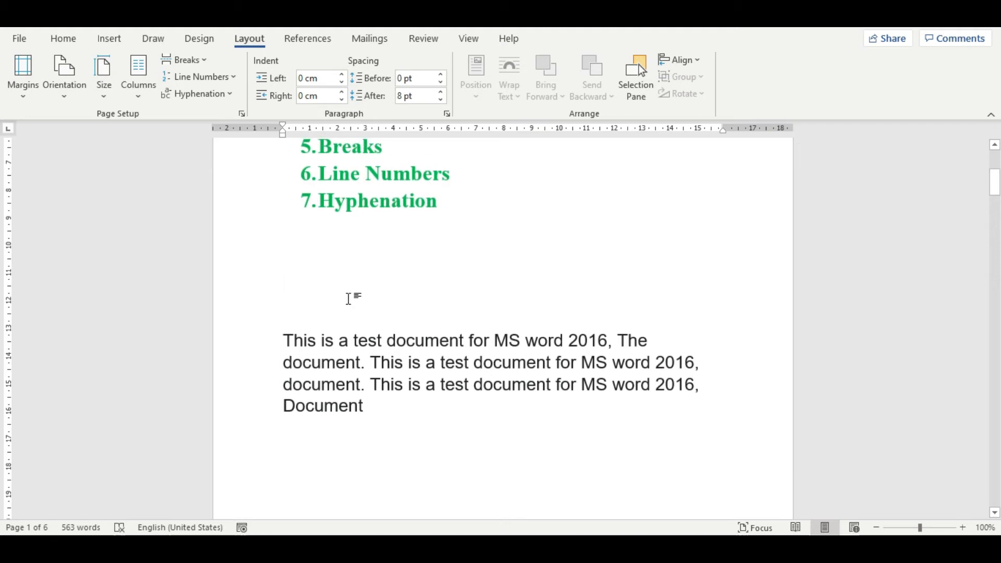
Use the Page option of Breaks to start a new page before the test paragraph, and review the pages
click(205, 62)
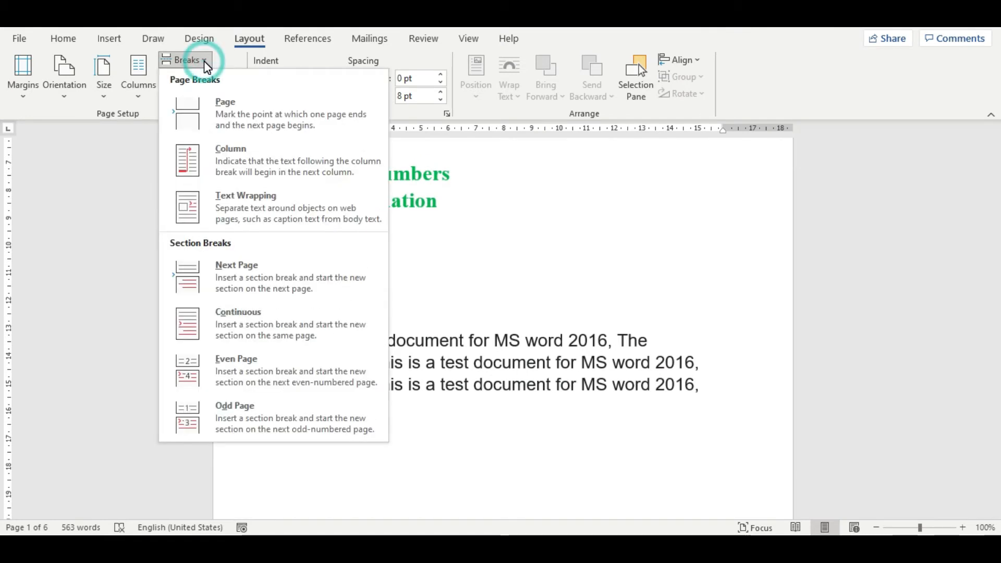
click(238, 114)
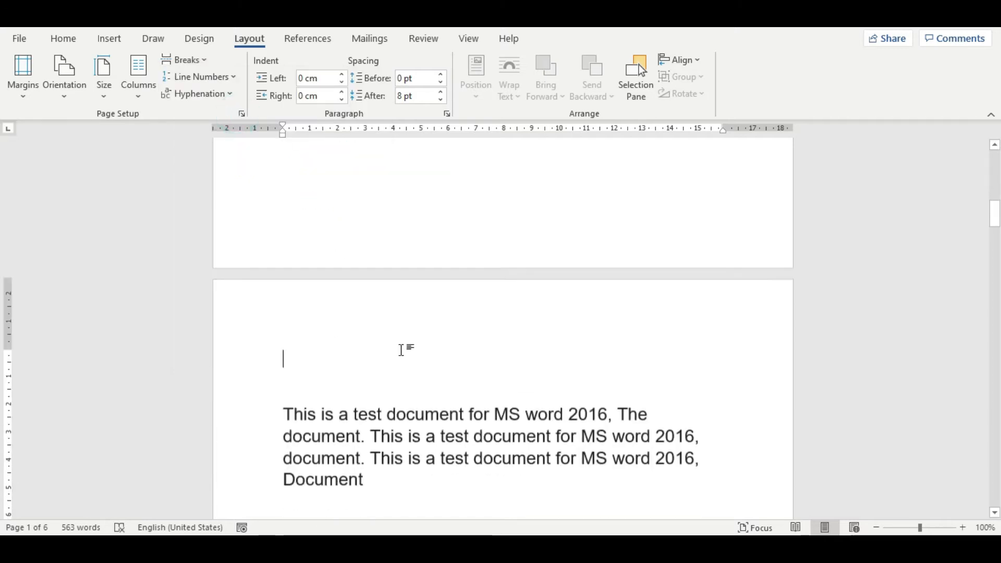
scroll(409, 353, up, 2)
scroll(408, 347, down, 8)
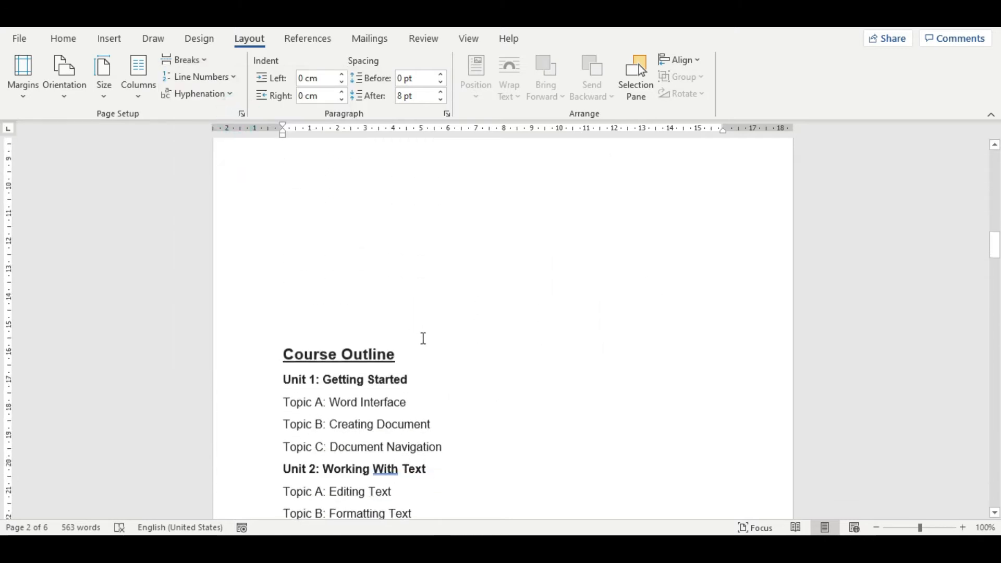
scroll(424, 337, down, 1)
scroll(424, 338, up, 2)
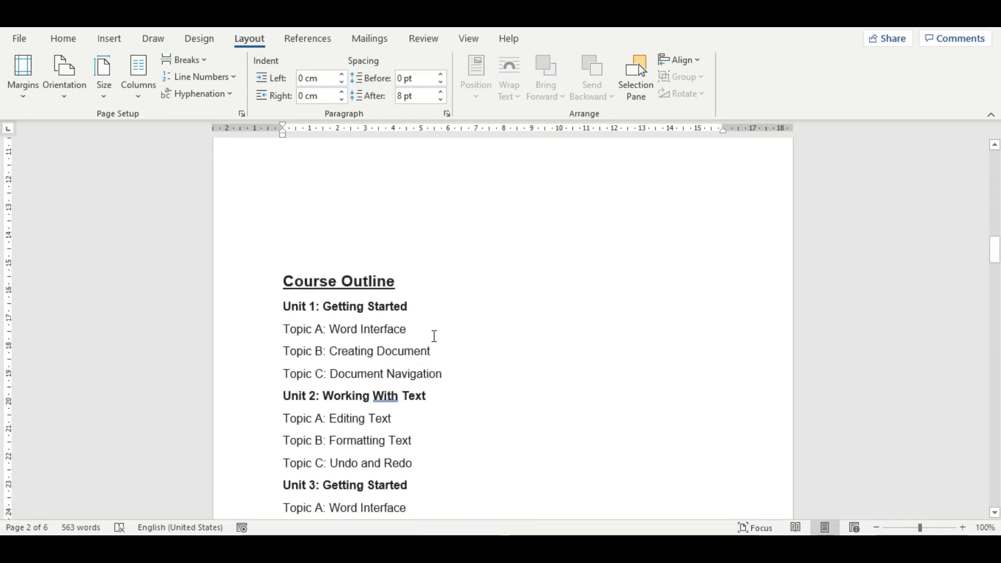
scroll(618, 325, up, 15)
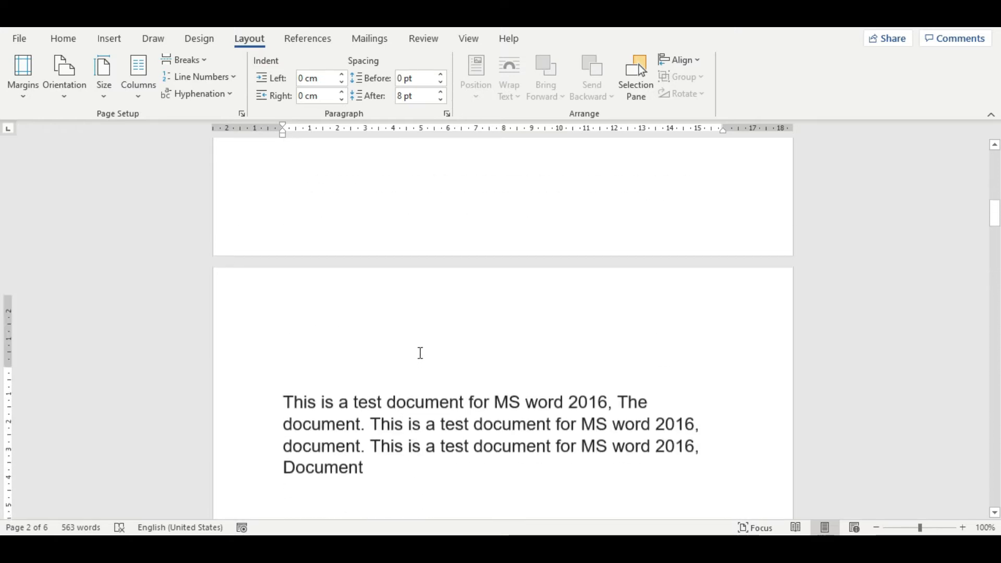
Review the Column option among the break types and look through the document's pages down to the course outline
click(195, 61)
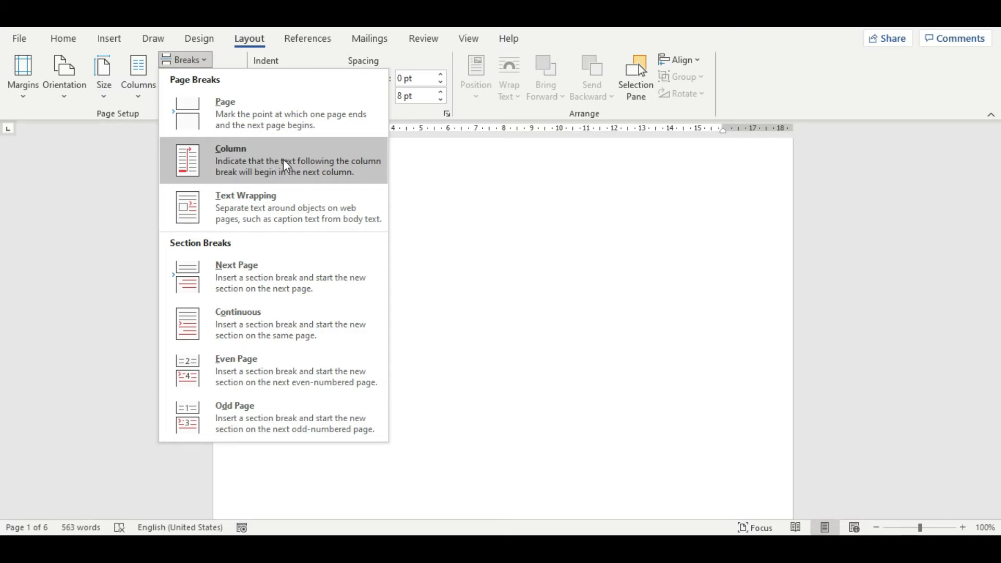
click(511, 294)
scroll(501, 297, down, 5)
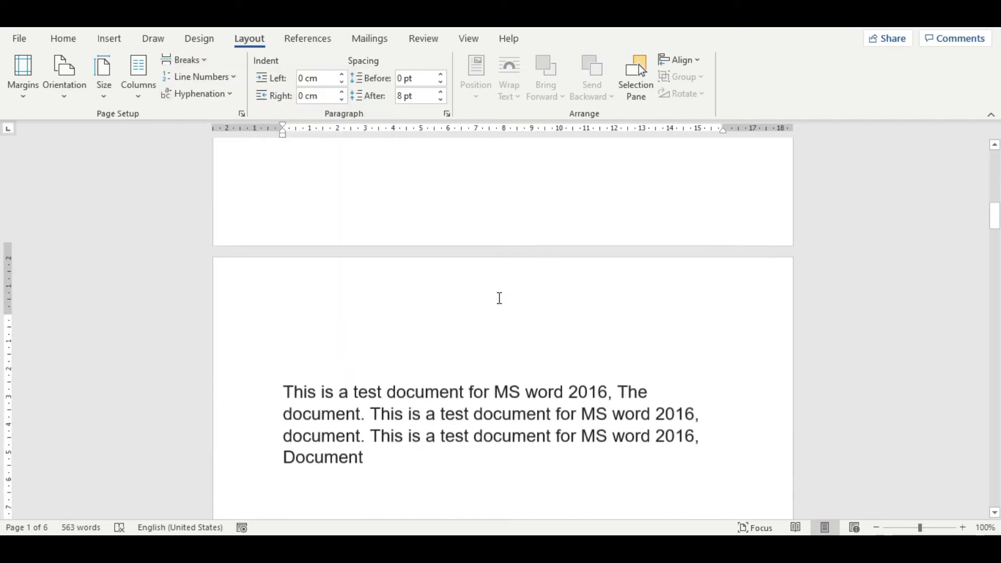
scroll(500, 297, down, 12)
scroll(503, 290, up, 8)
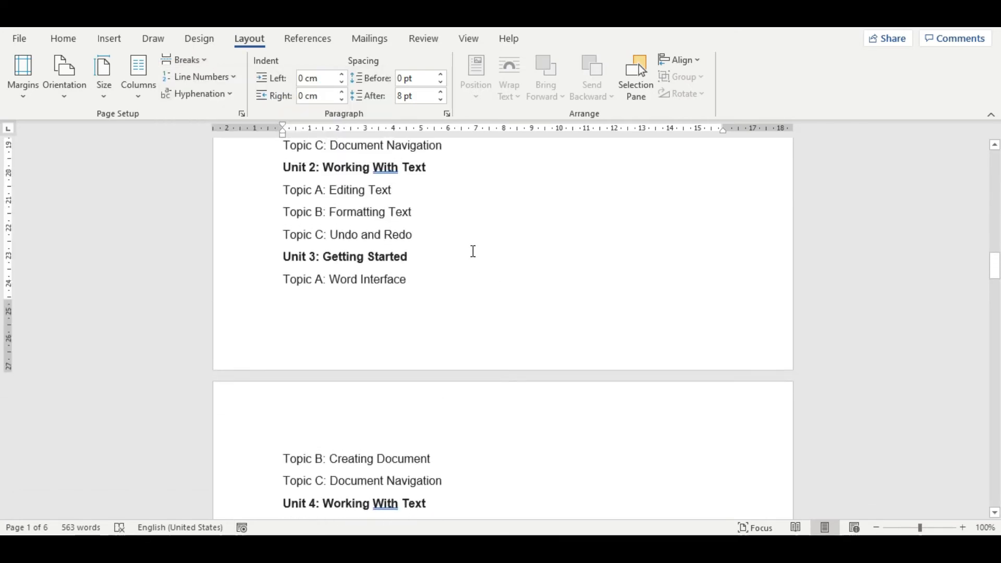
scroll(475, 287, up, 3)
Lay out the document text in two columns and look over the reflowed pages
click(476, 319)
click(138, 90)
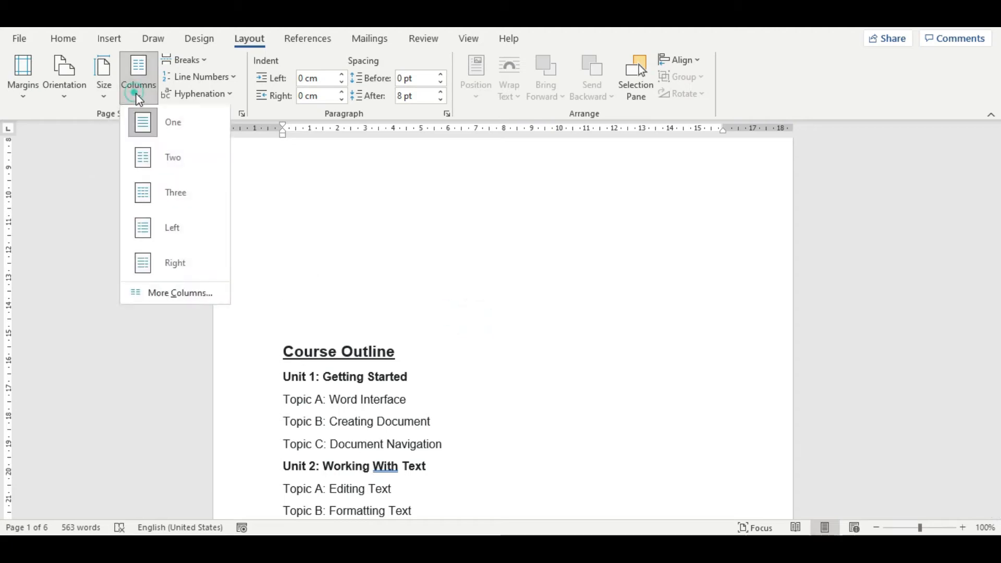
click(178, 162)
scroll(476, 313, up, 10)
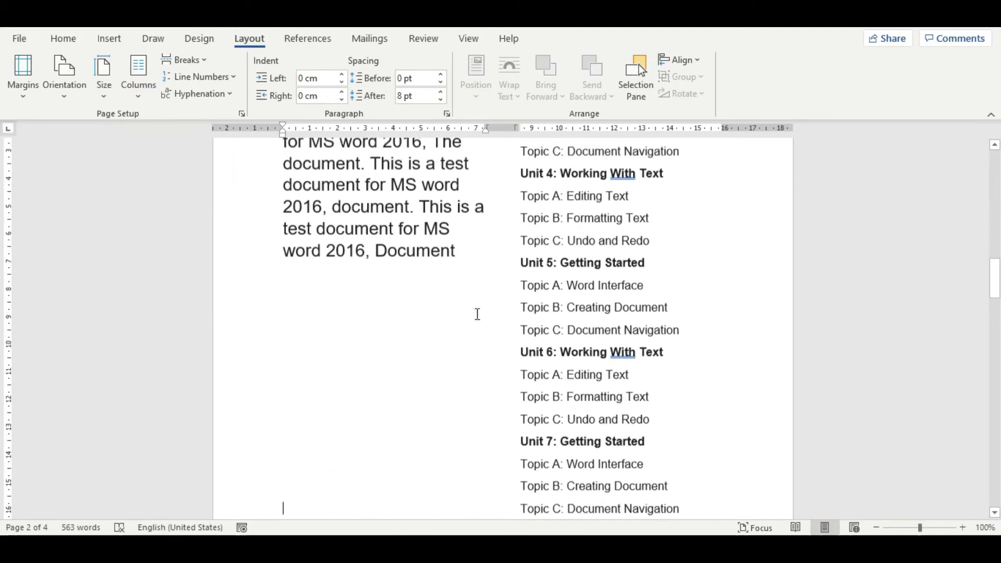
scroll(412, 252, down, 7)
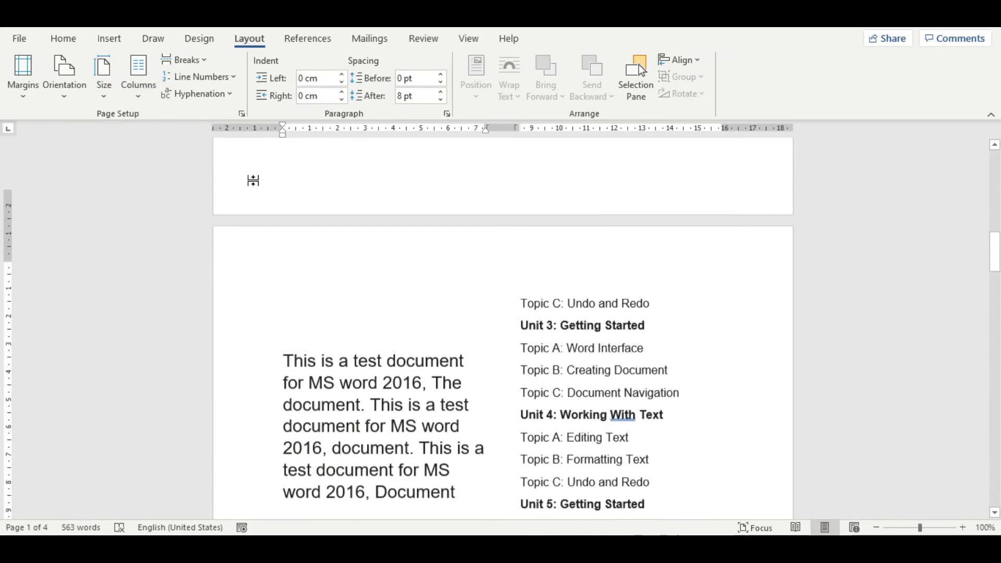
Insert a column break before the "Unit 2: Working With Text" heading in the first column of page 2
click(201, 59)
scroll(578, 417, down, 9)
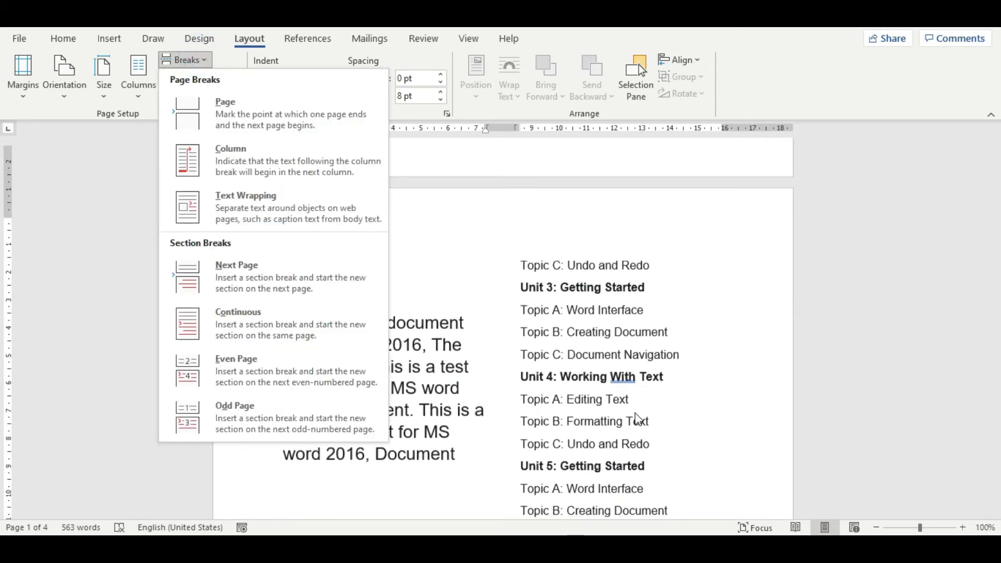
click(489, 362)
scroll(489, 362, down, 7)
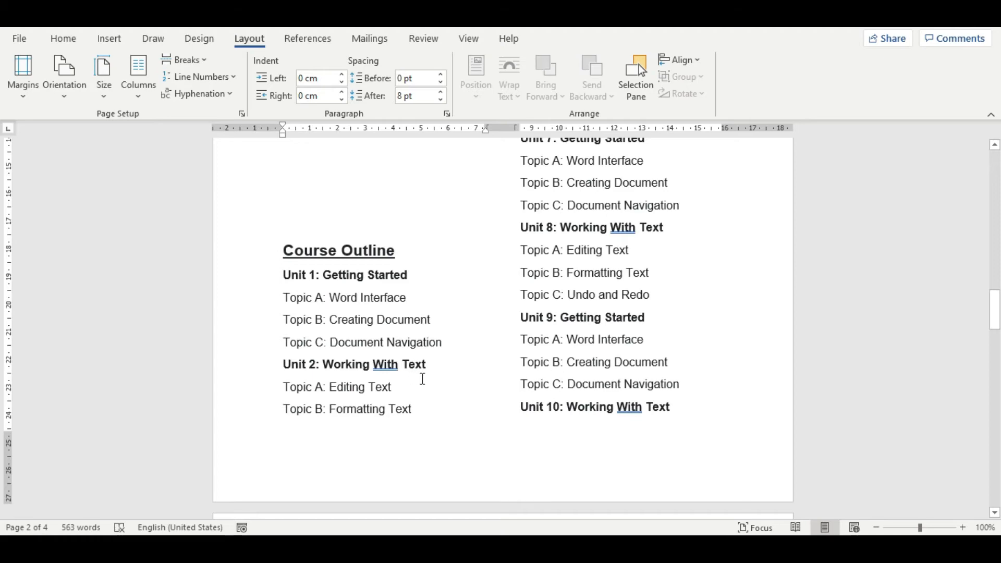
scroll(422, 377, down, 5)
scroll(420, 379, down, 4)
scroll(419, 379, up, 10)
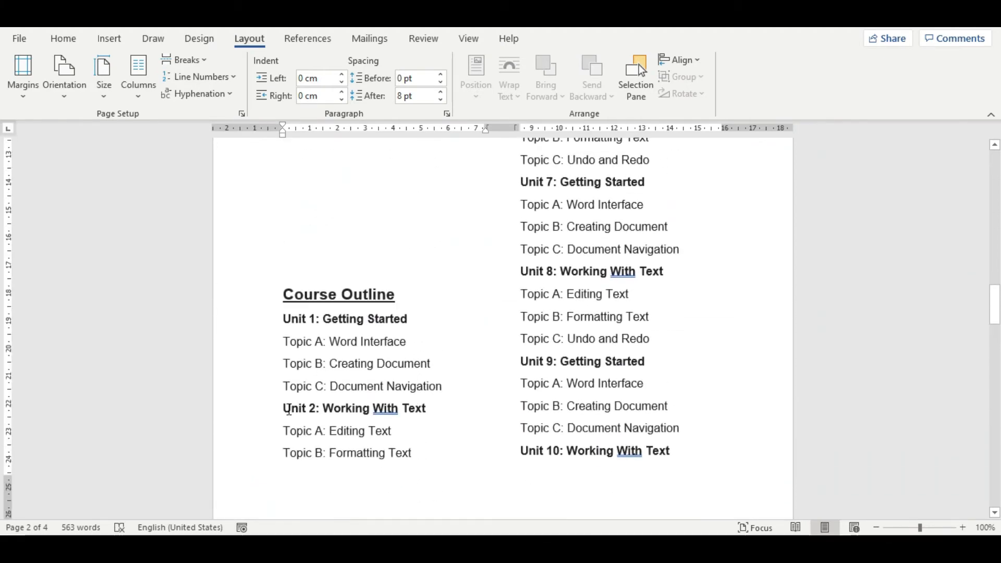
click(283, 409)
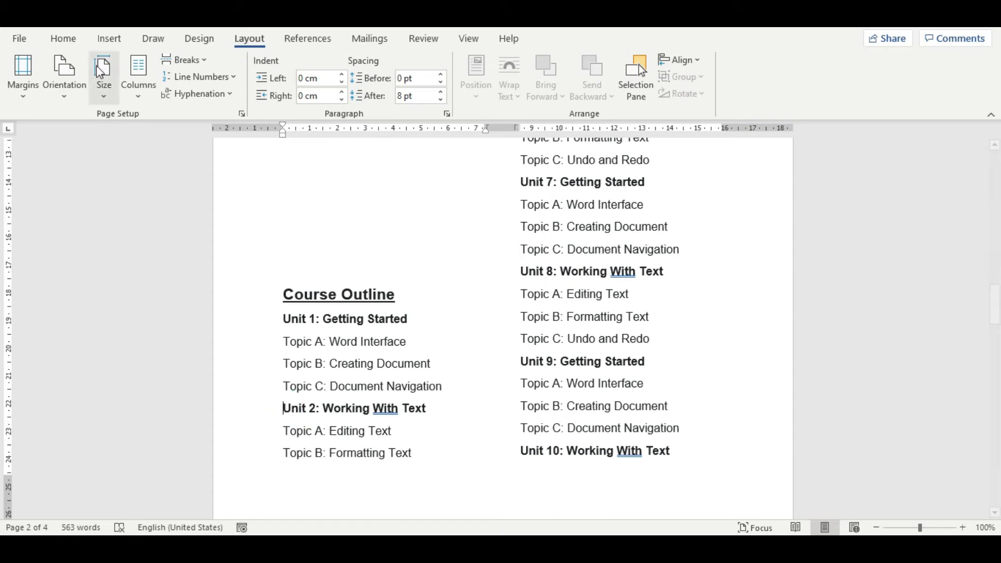
click(184, 60)
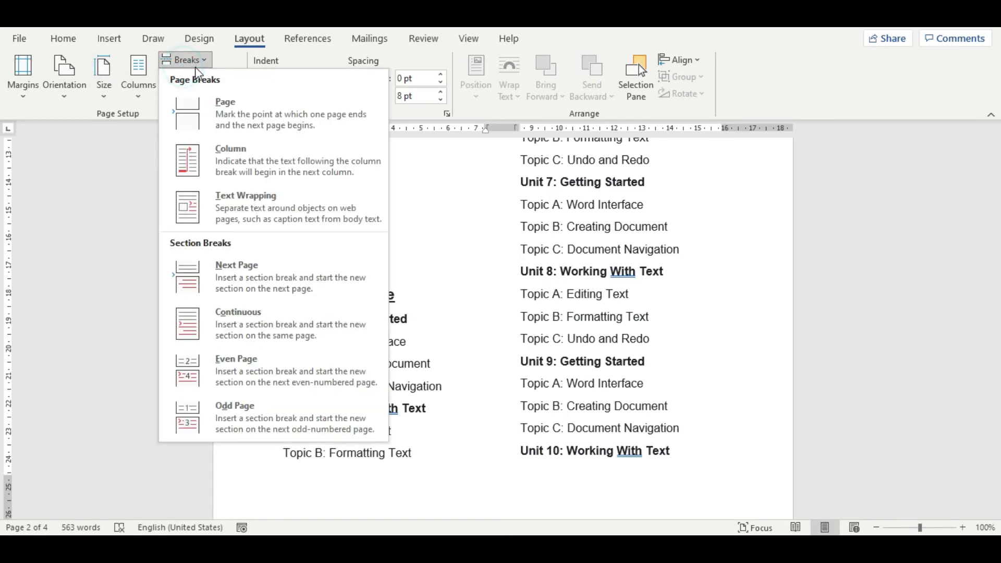
click(250, 164)
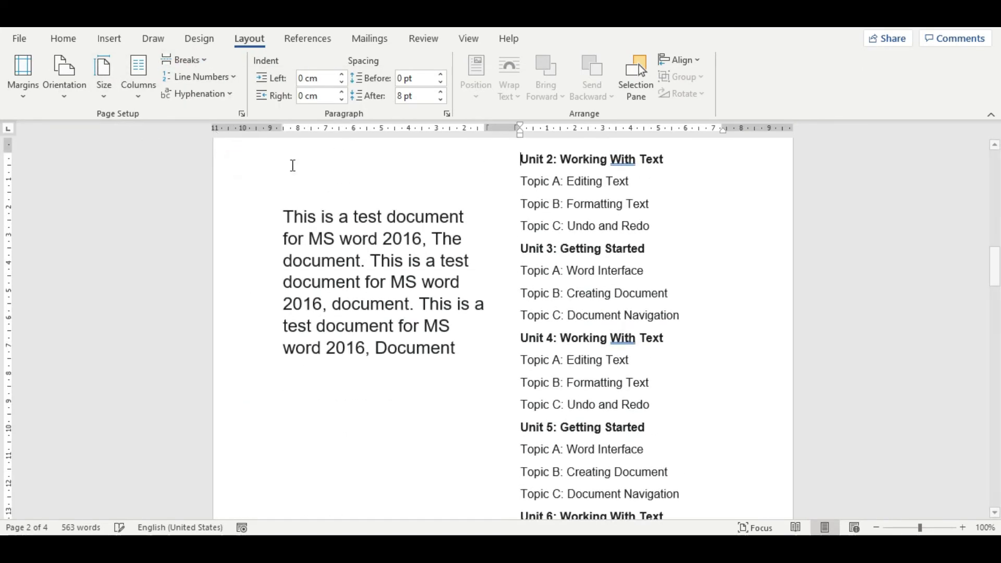
scroll(565, 236, up, 3)
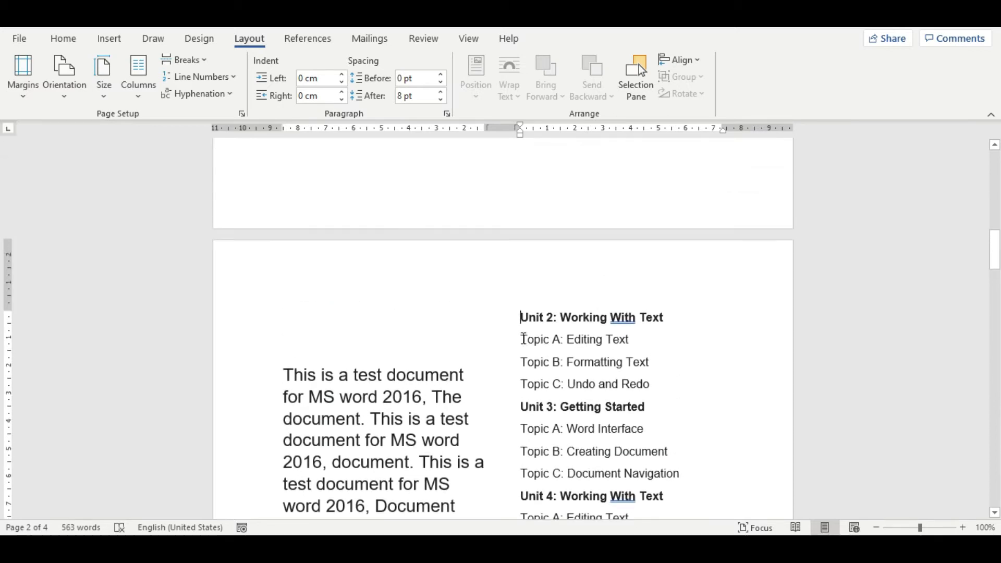
Select the text after the column break to examine where the first column ends and the second begins
drag(523, 318, 606, 317)
scroll(557, 372, down, 6)
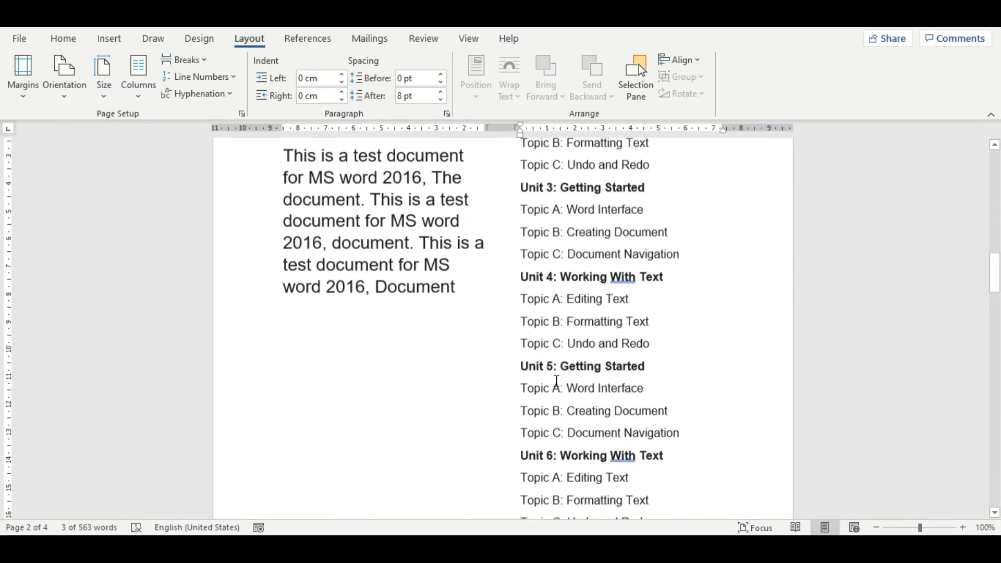
scroll(557, 371, down, 4)
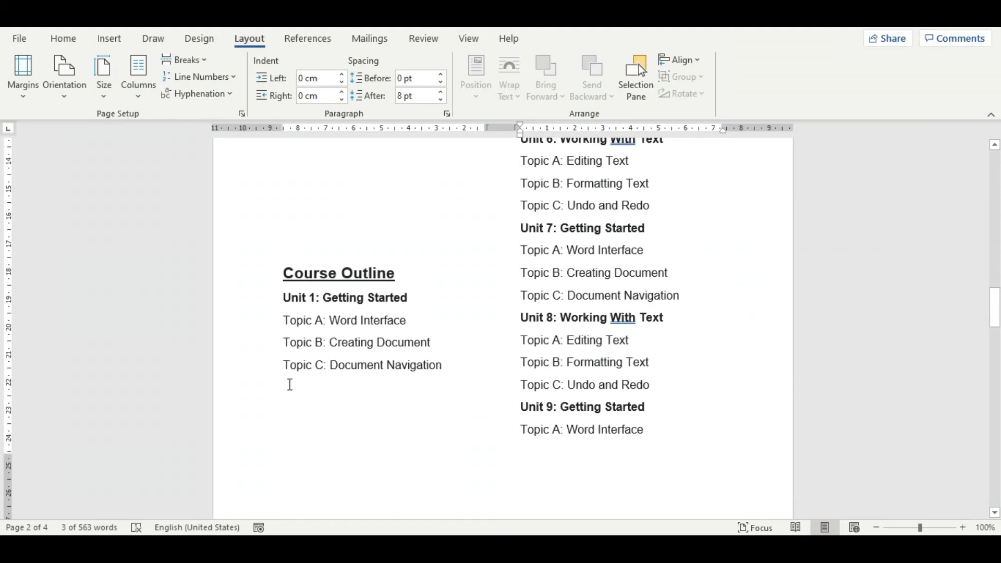
shift+click(287, 382)
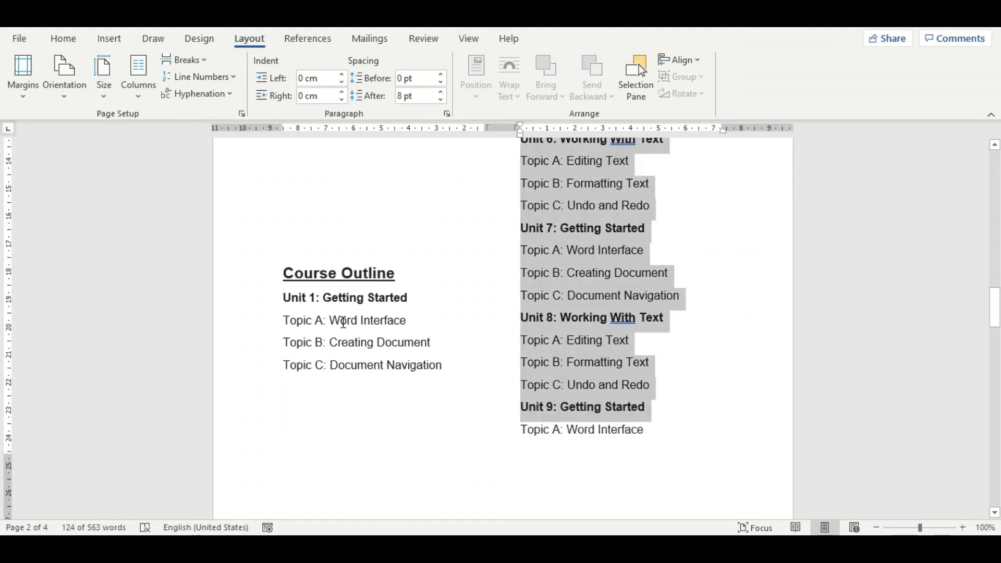
scroll(343, 321, up, 9)
click(560, 297)
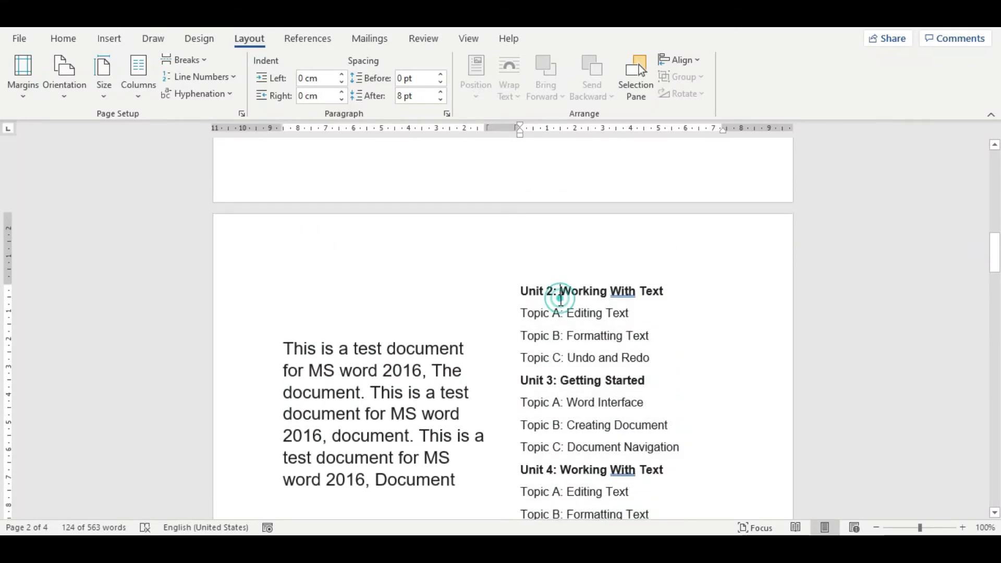
Set the document layout back to one column
click(138, 102)
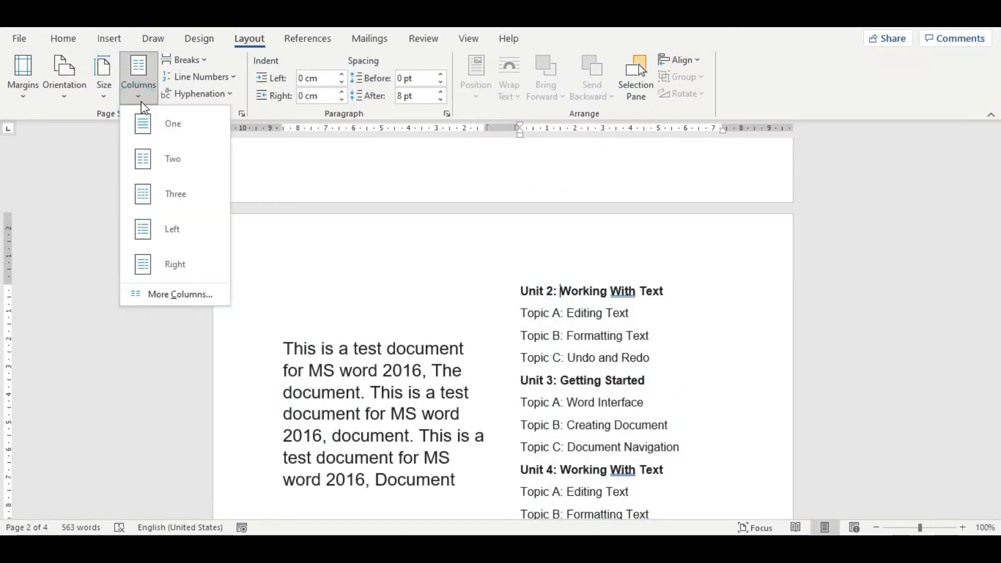
click(161, 127)
scroll(472, 346, up, 15)
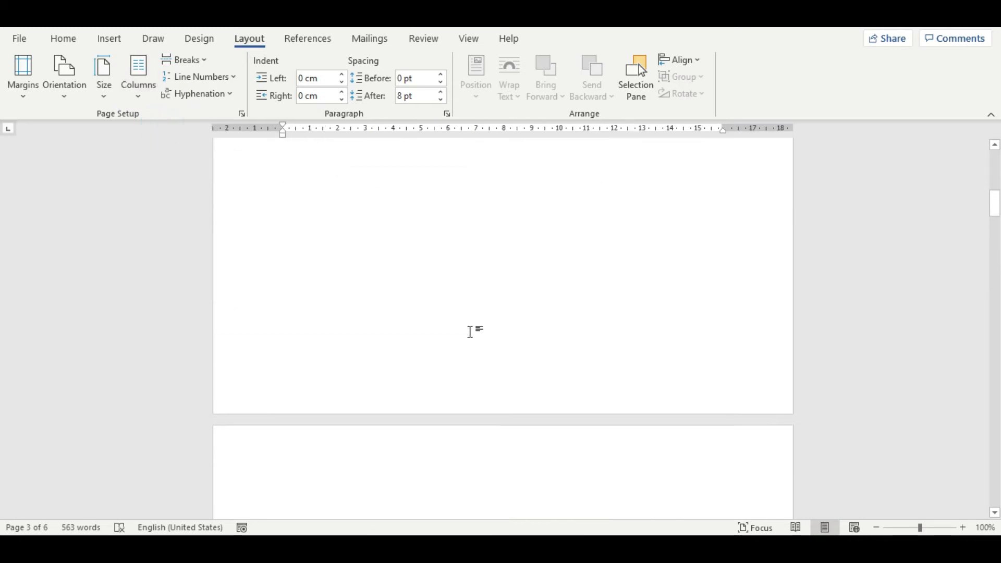
Place the cursor at Margins in the first page's list and turn on Continuous line numbering
click(478, 397)
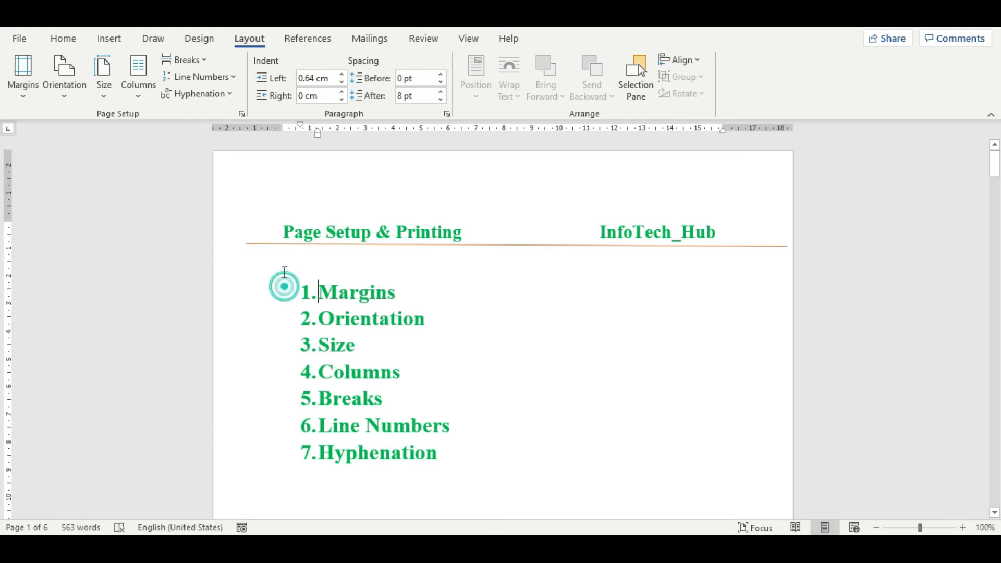
click(233, 78)
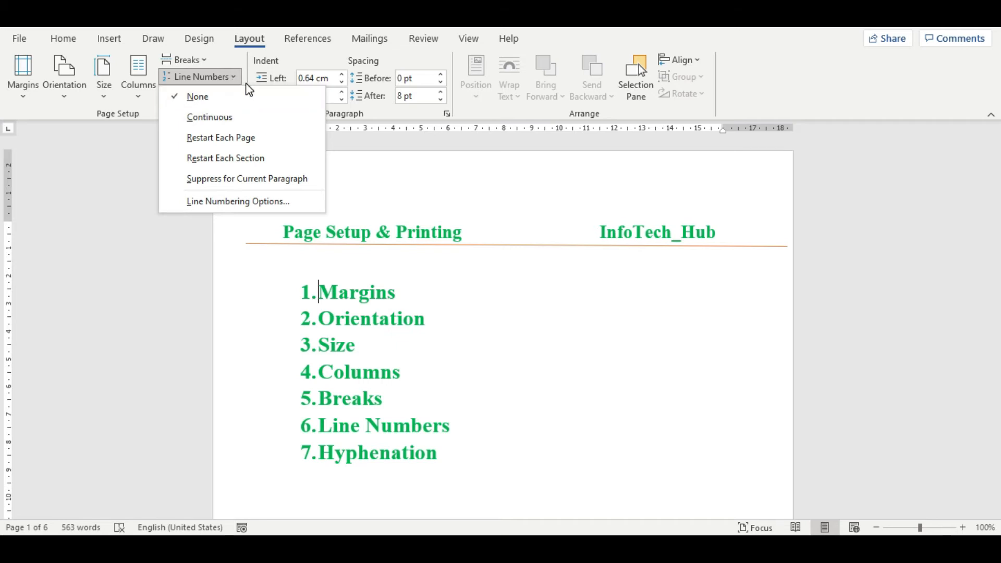
click(234, 78)
click(234, 78)
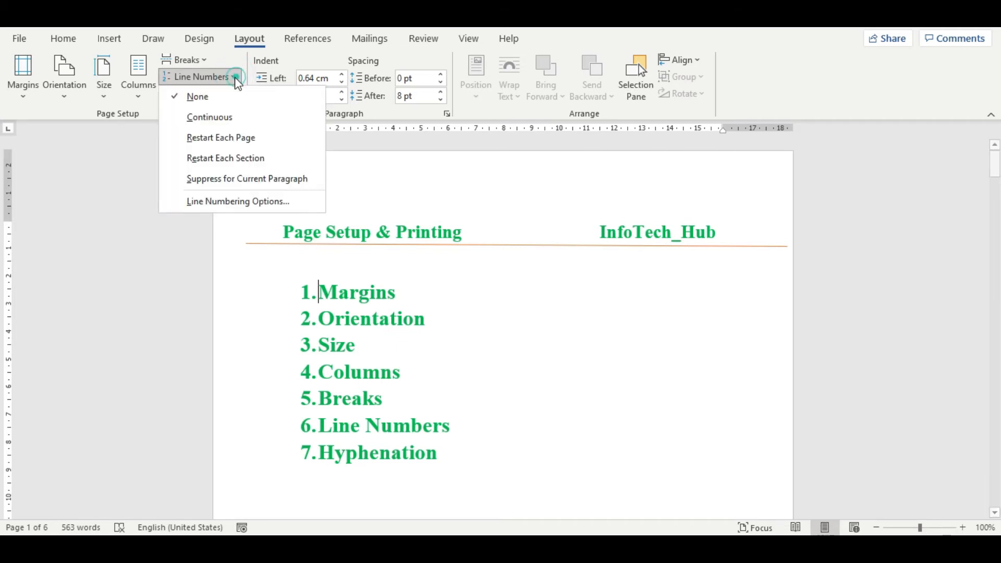
click(227, 118)
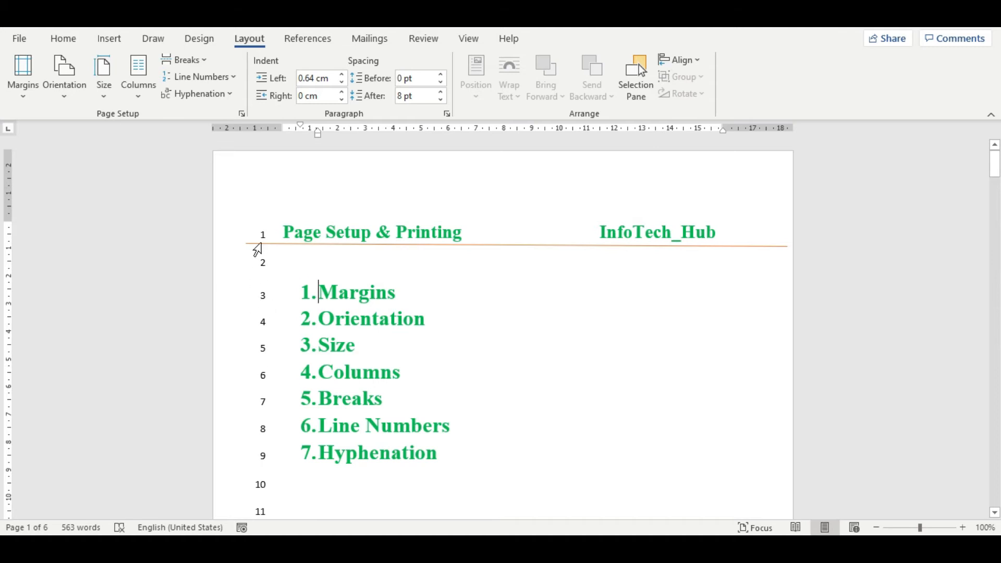
Examine how the line numbers run from the first page through the test paragraph and the course outline
scroll(257, 249, down, 3)
scroll(257, 364, up, 2)
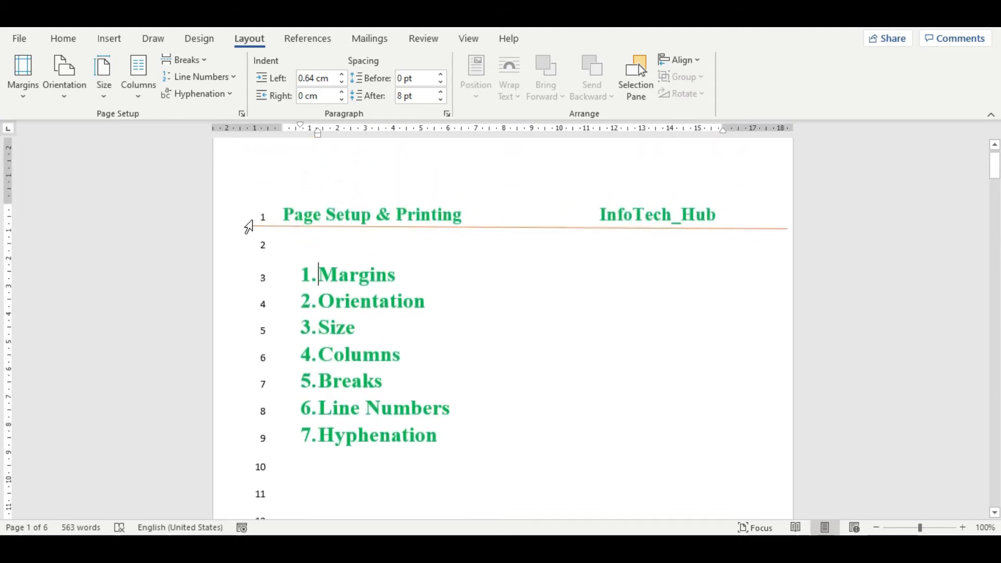
scroll(249, 225, down, 4)
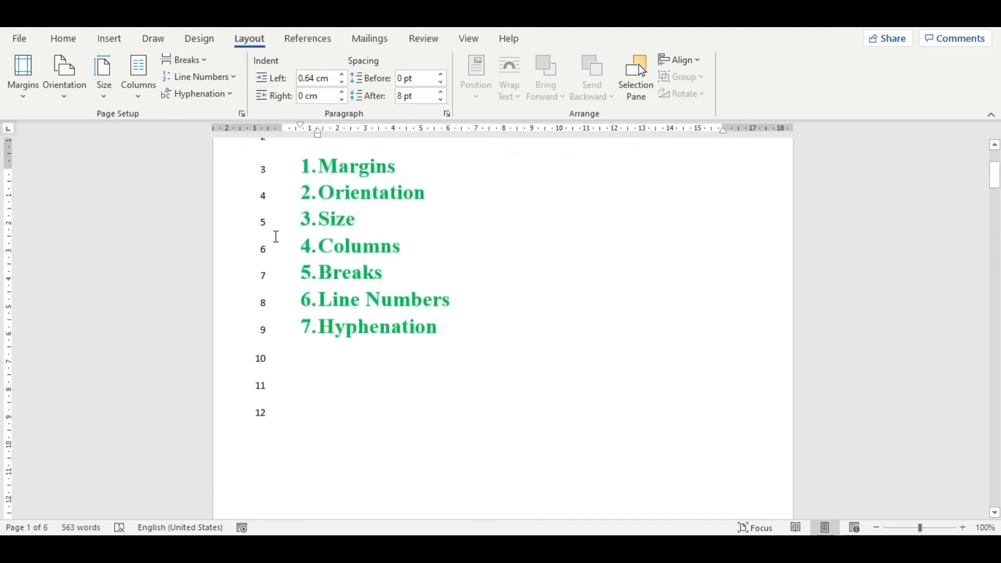
scroll(276, 236, up, 3)
scroll(290, 300, down, 4)
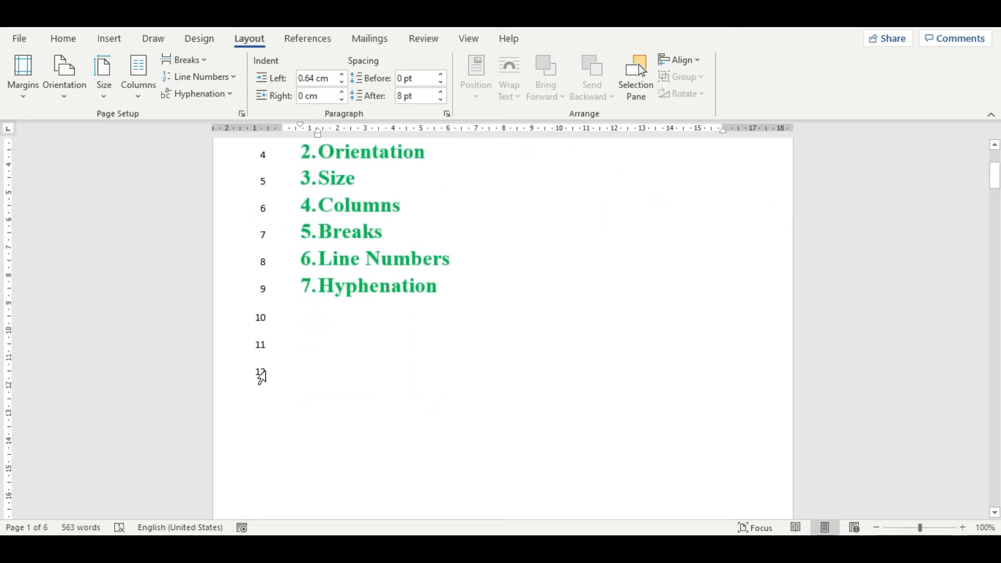
scroll(483, 327, down, 10)
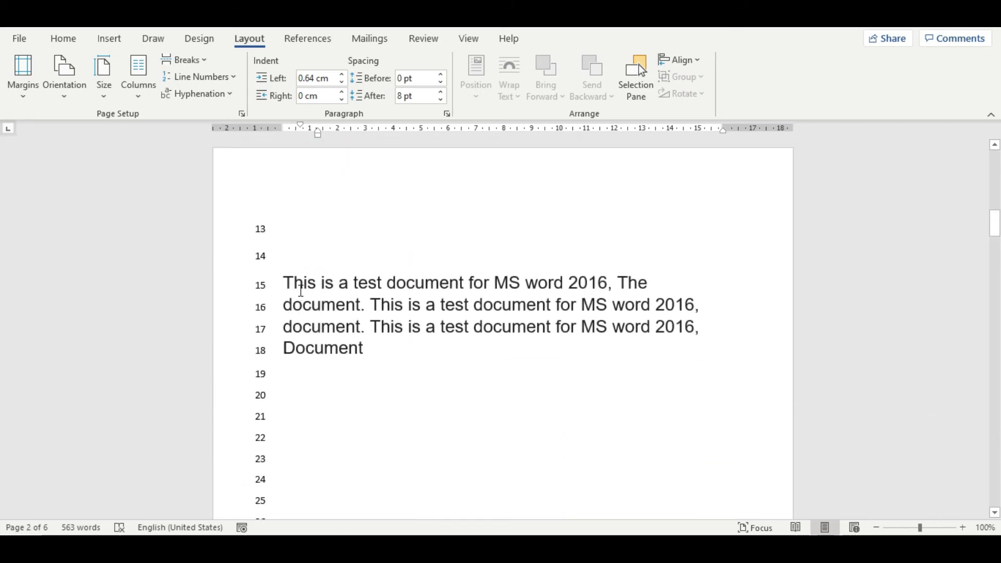
scroll(304, 288, down, 3)
scroll(310, 285, up, 4)
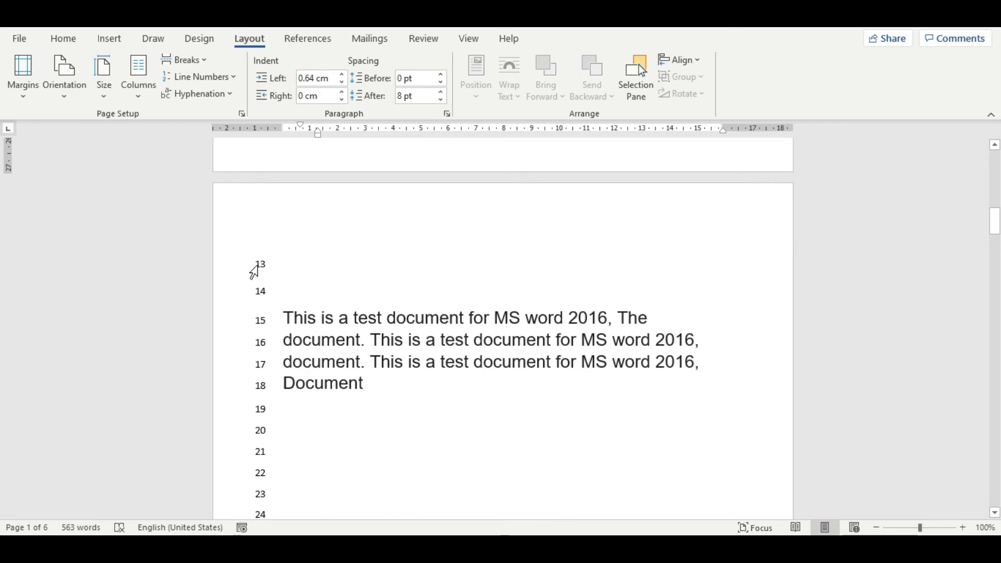
scroll(348, 281, down, 5)
scroll(344, 287, down, 4)
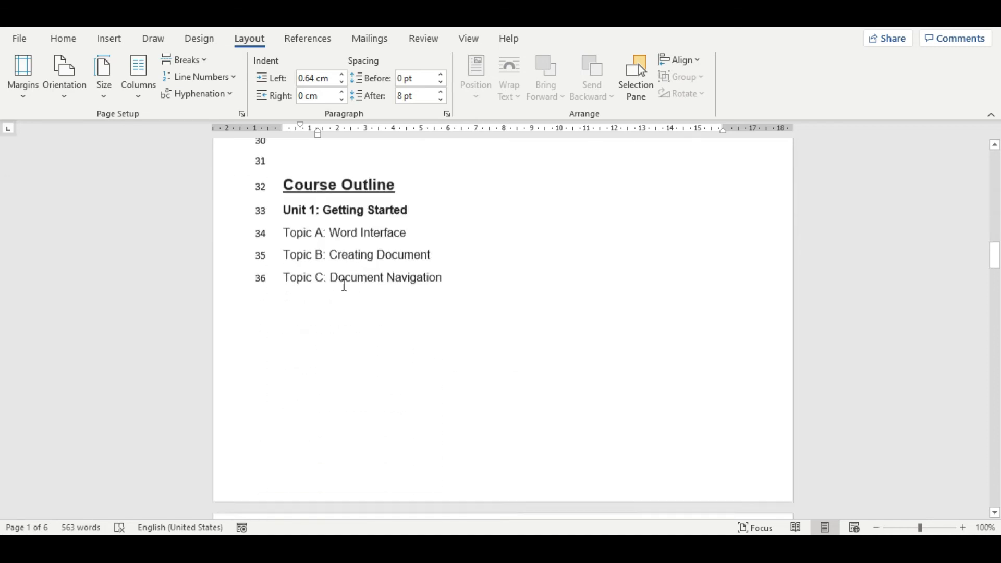
scroll(339, 290, up, 8)
scroll(253, 240, up, 5)
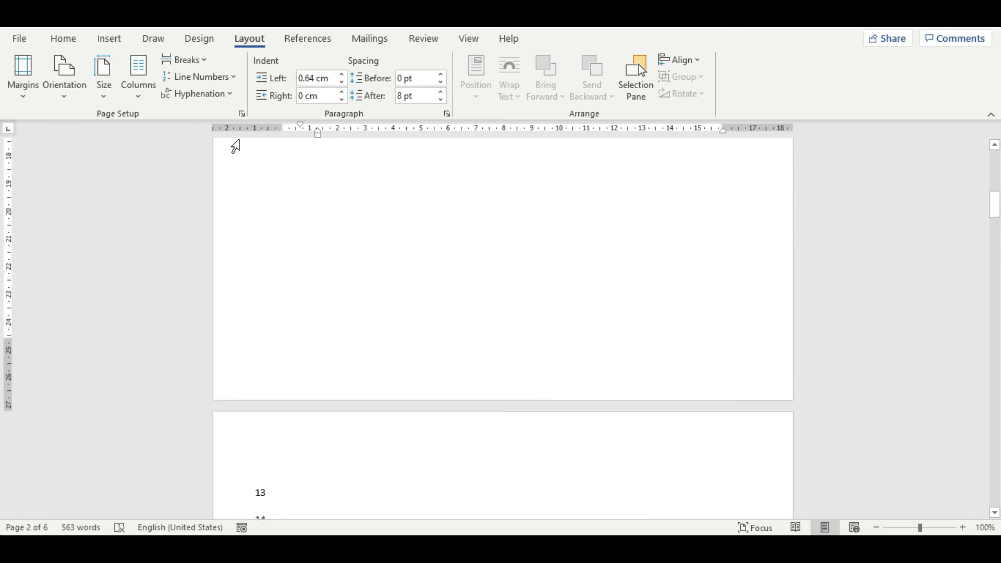
Change the line numbering to Restart Each Page and check the numbers on the first two pages
click(226, 79)
scroll(498, 251, up, 5)
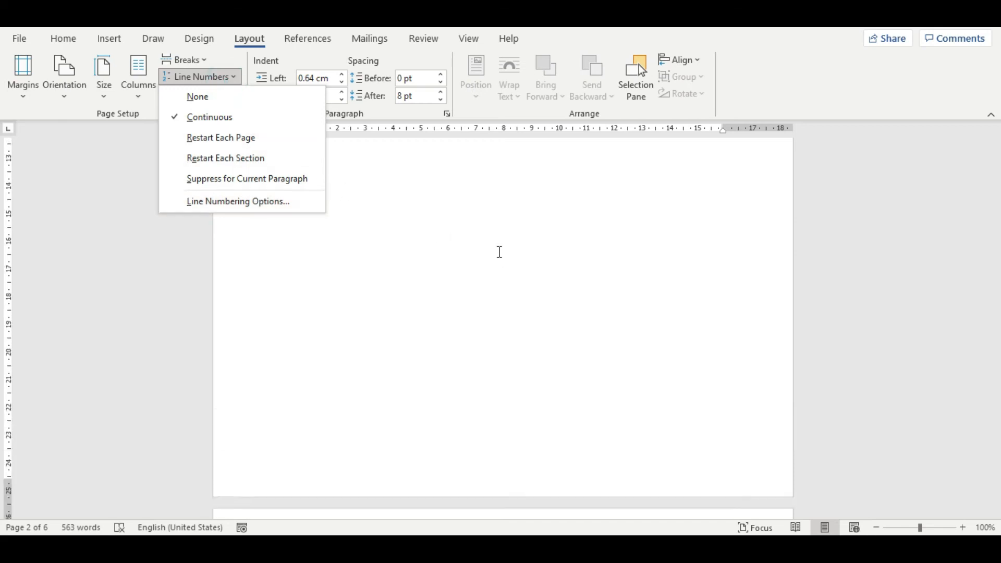
click(229, 79)
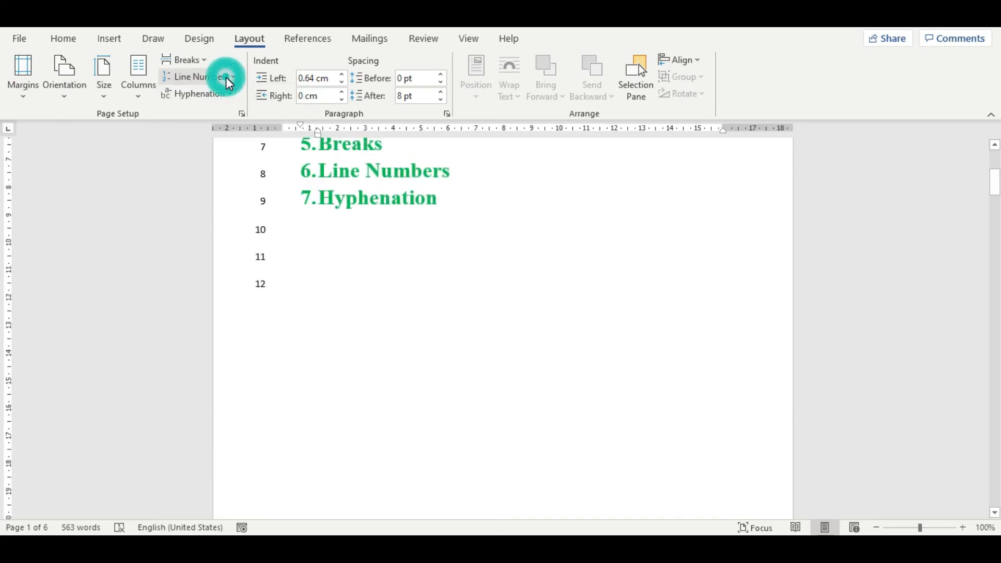
click(229, 78)
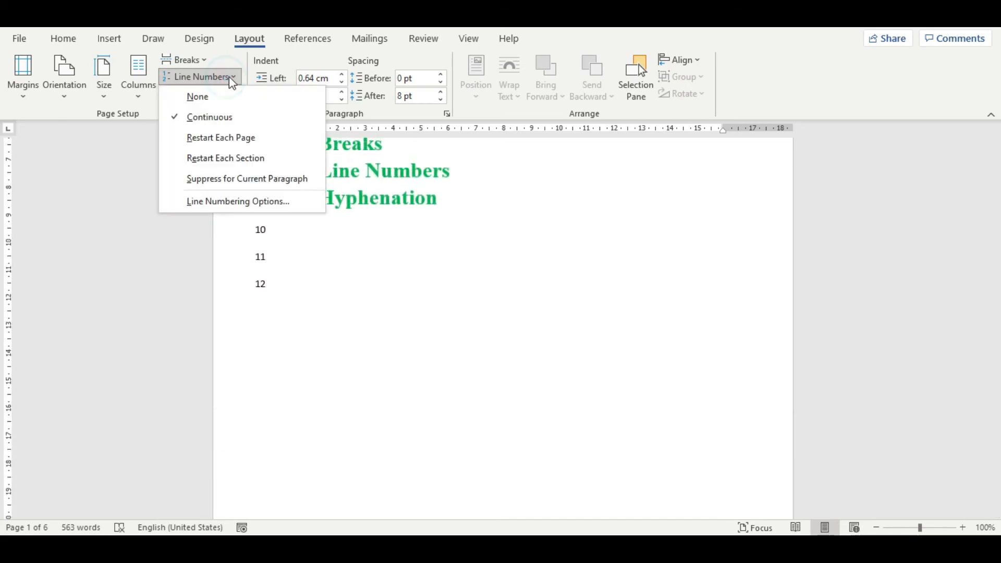
click(224, 148)
scroll(411, 281, up, 3)
scroll(401, 280, up, 2)
scroll(396, 281, down, 10)
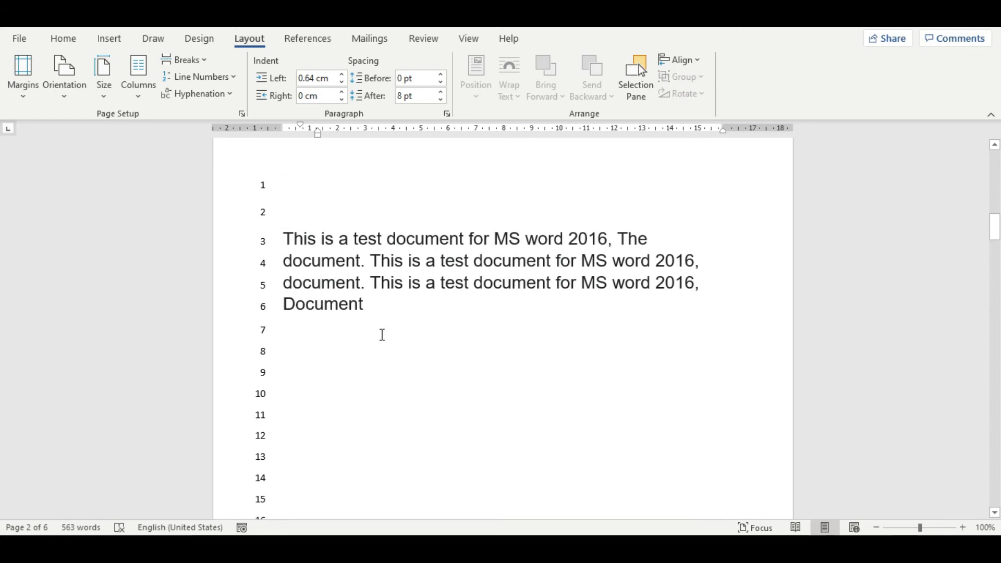
scroll(374, 263, up, 10)
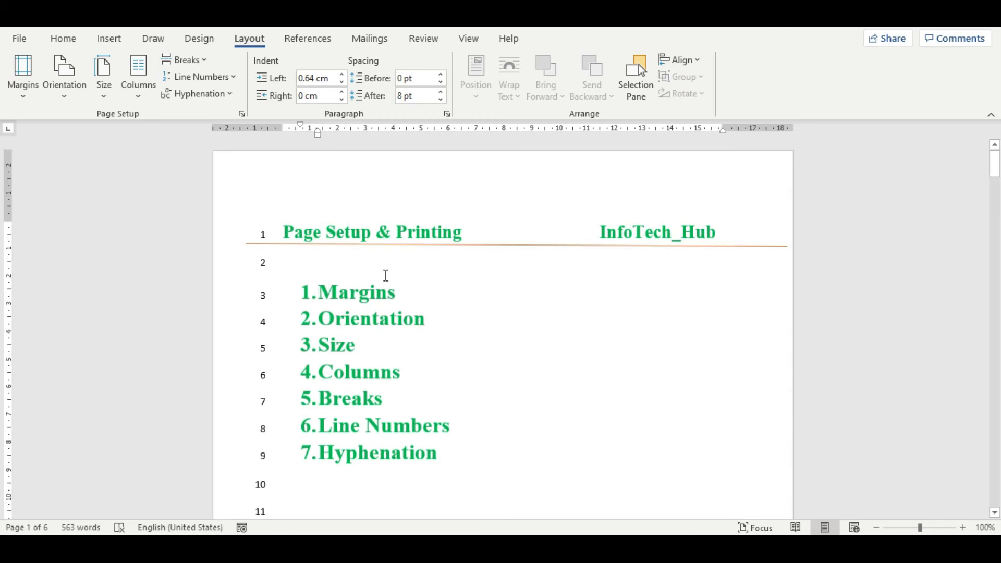
Justify the test document paragraph on the second page
scroll(385, 275, down, 10)
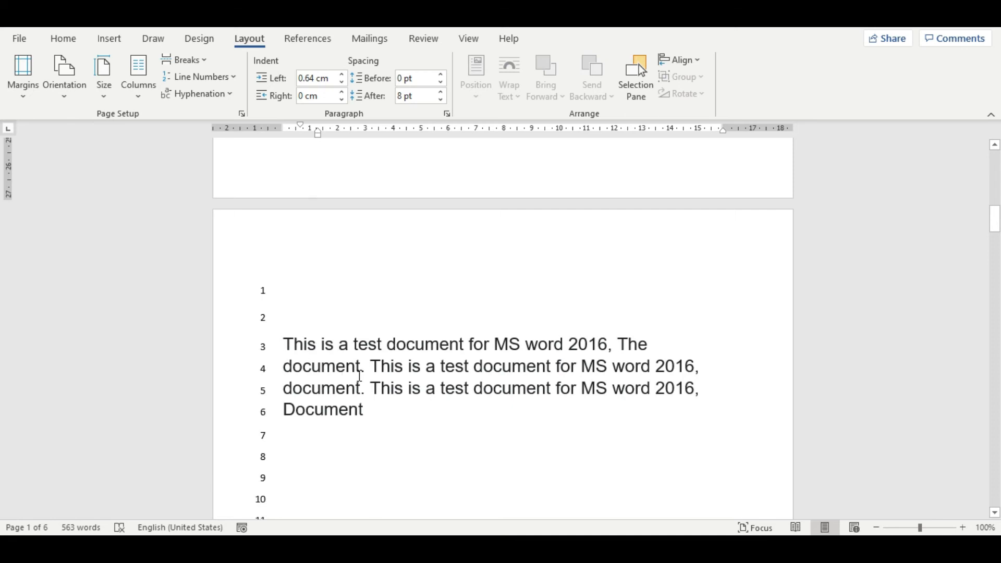
triple_click(285, 345)
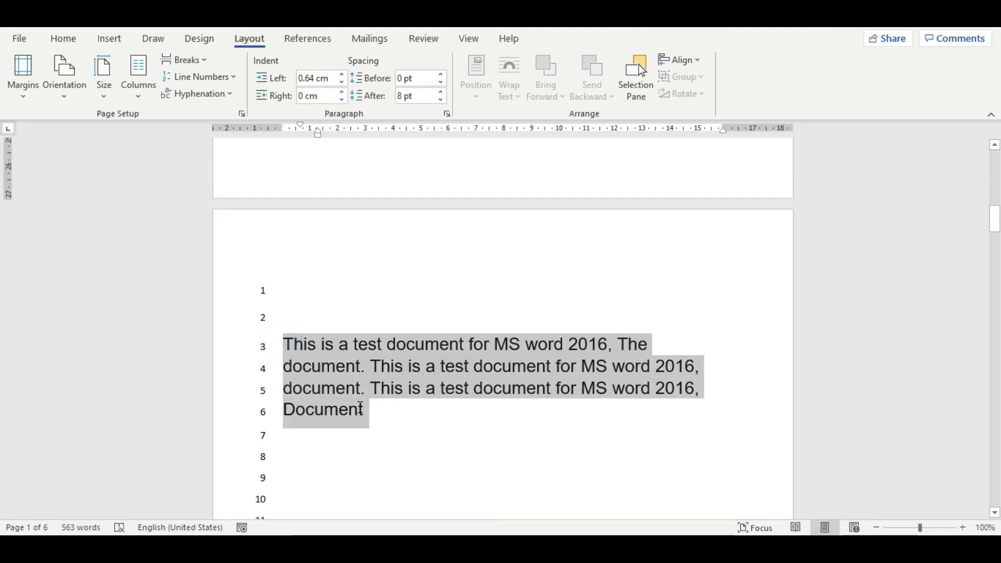
click(59, 38)
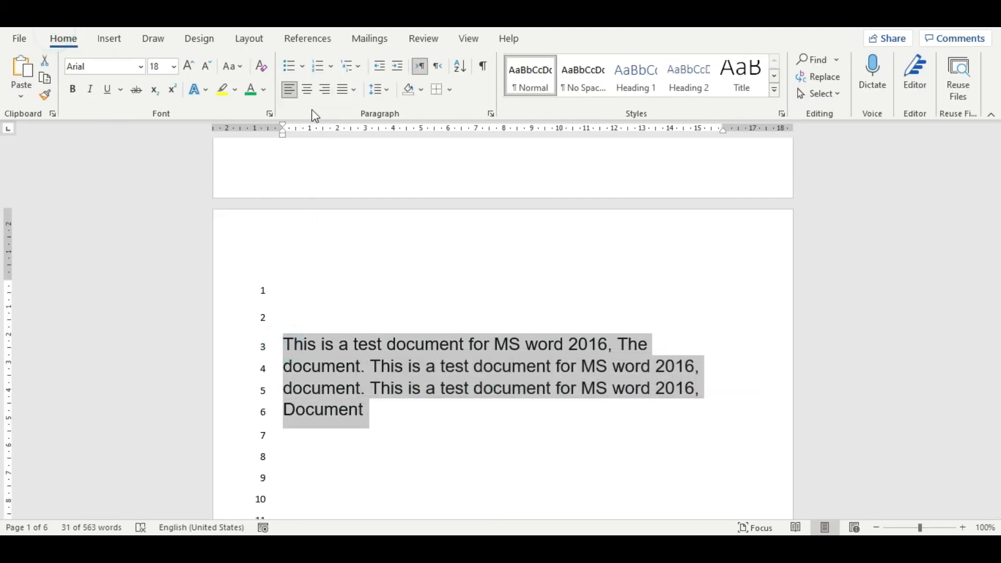
click(350, 92)
click(372, 130)
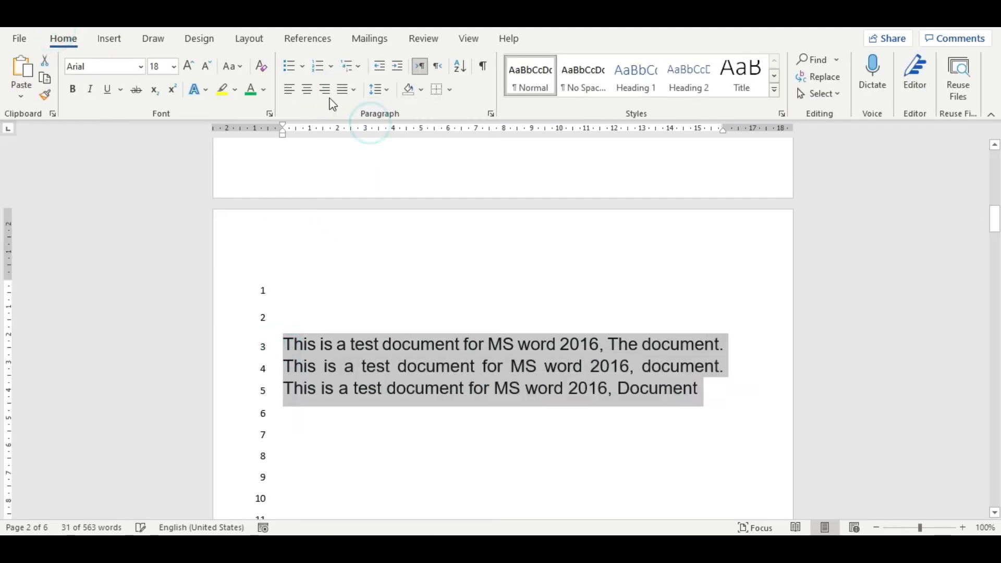
click(352, 91)
click(367, 112)
click(505, 386)
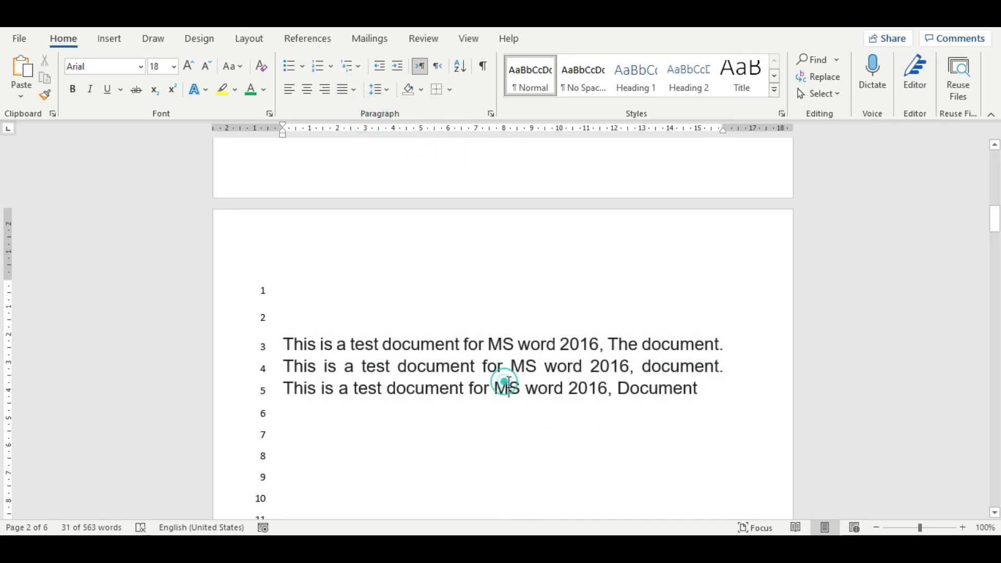
Examine the word spacing and line endings of the justified test paragraph
click(700, 390)
drag(672, 389, 702, 397)
click(696, 345)
click(547, 388)
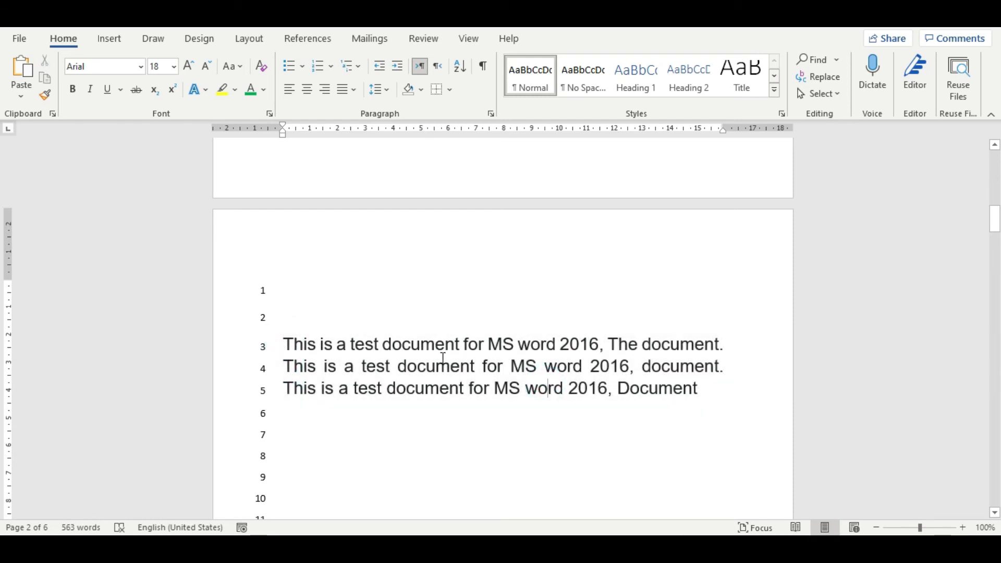
drag(321, 357, 463, 352)
click(390, 372)
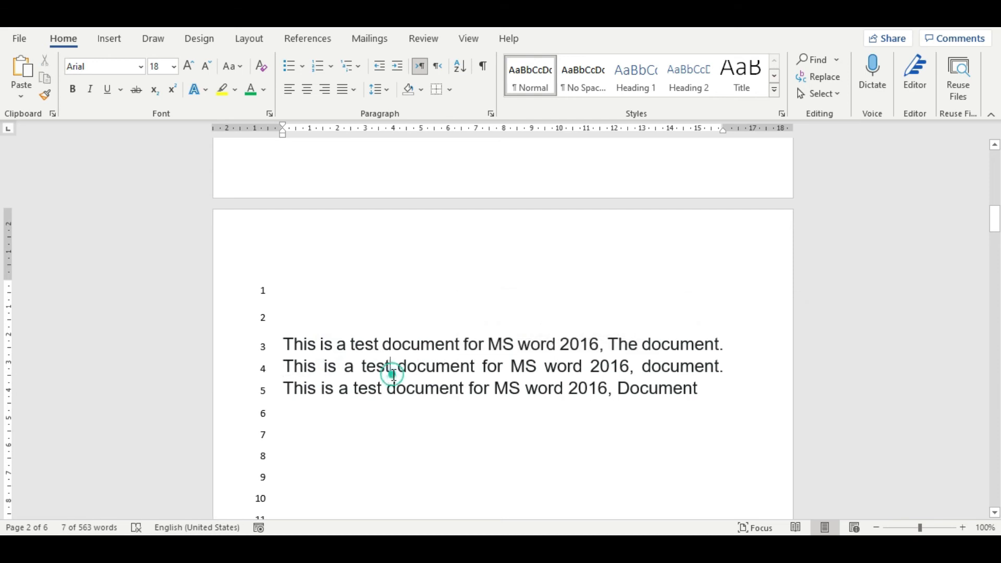
drag(336, 348, 321, 381)
click(349, 367)
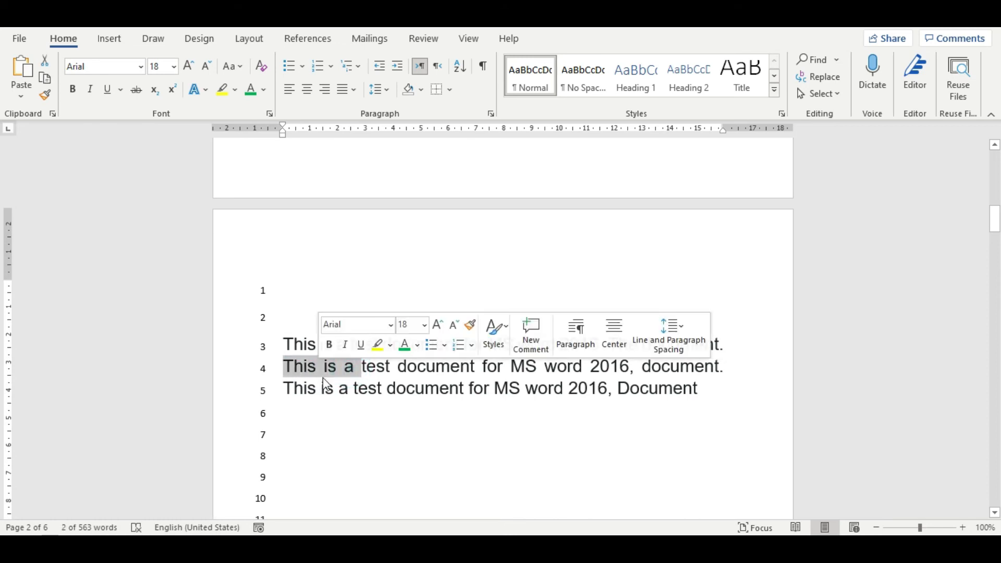
click(460, 374)
click(681, 365)
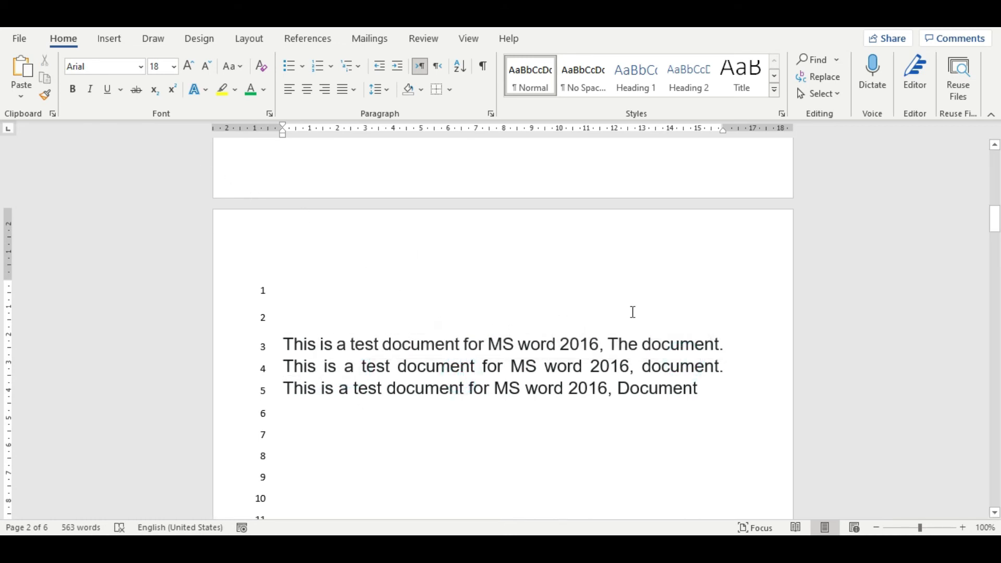
drag(669, 351, 689, 346)
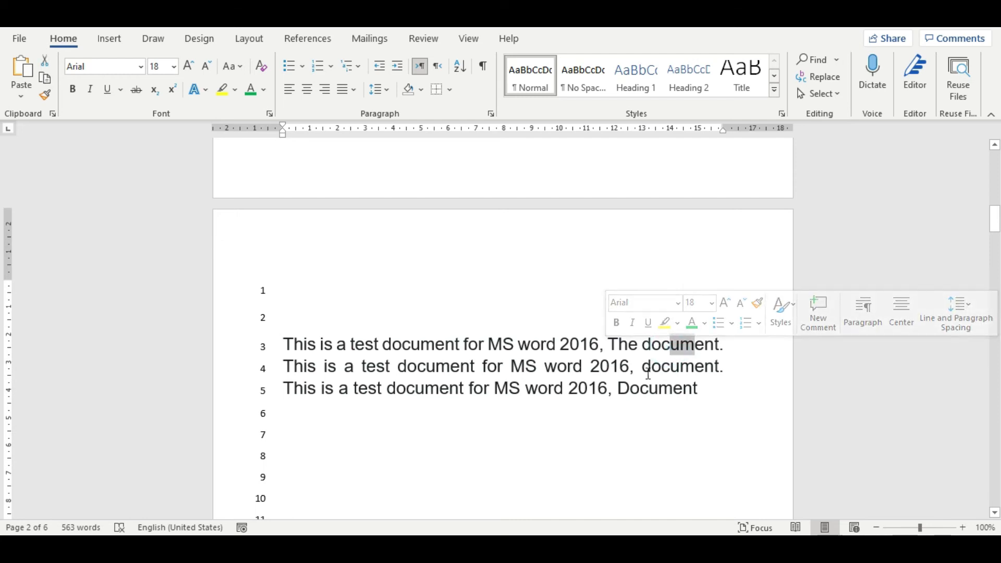
click(669, 353)
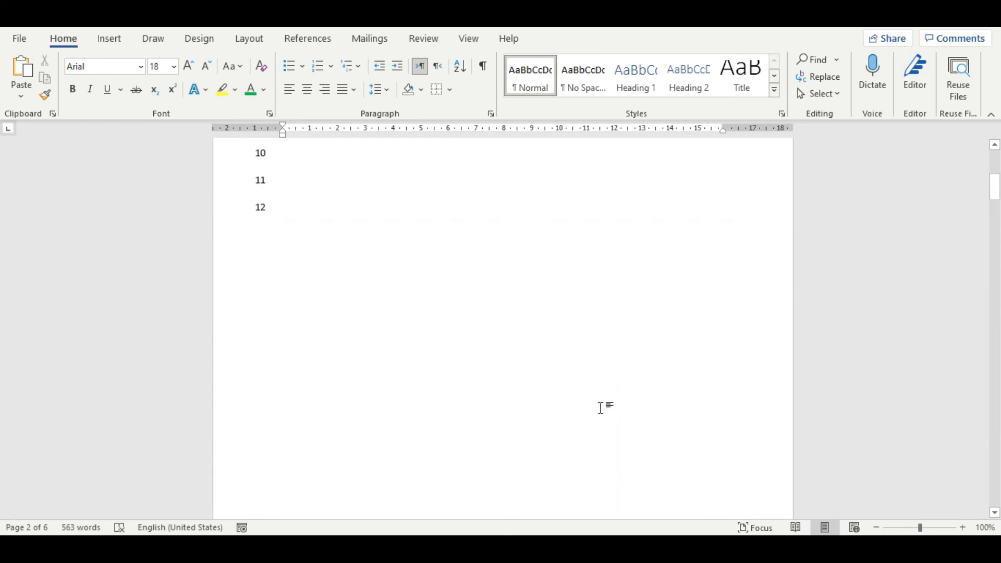
Open the full page setup settings and set the gutter to 2 cm
scroll(553, 389, up, 2)
click(249, 39)
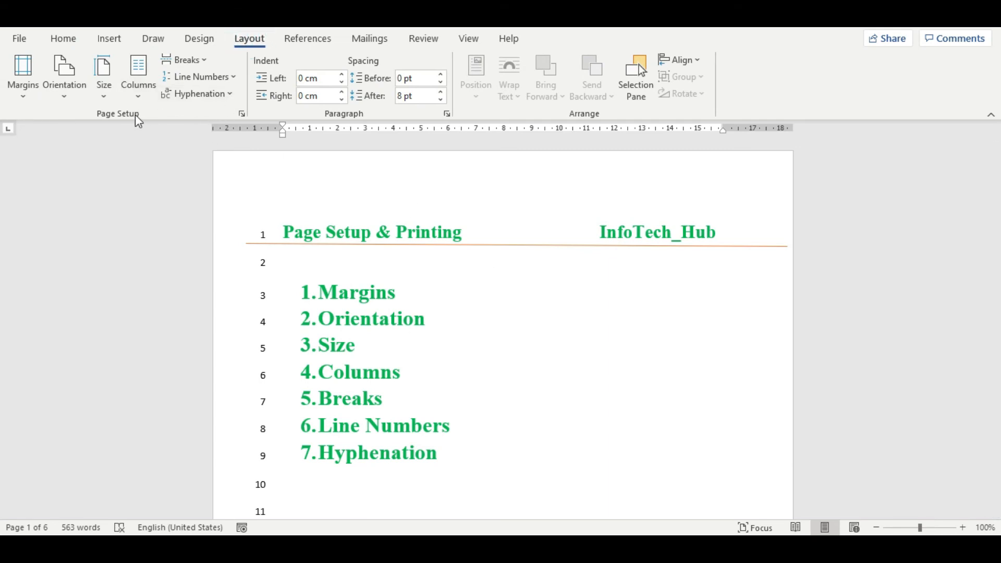
click(242, 114)
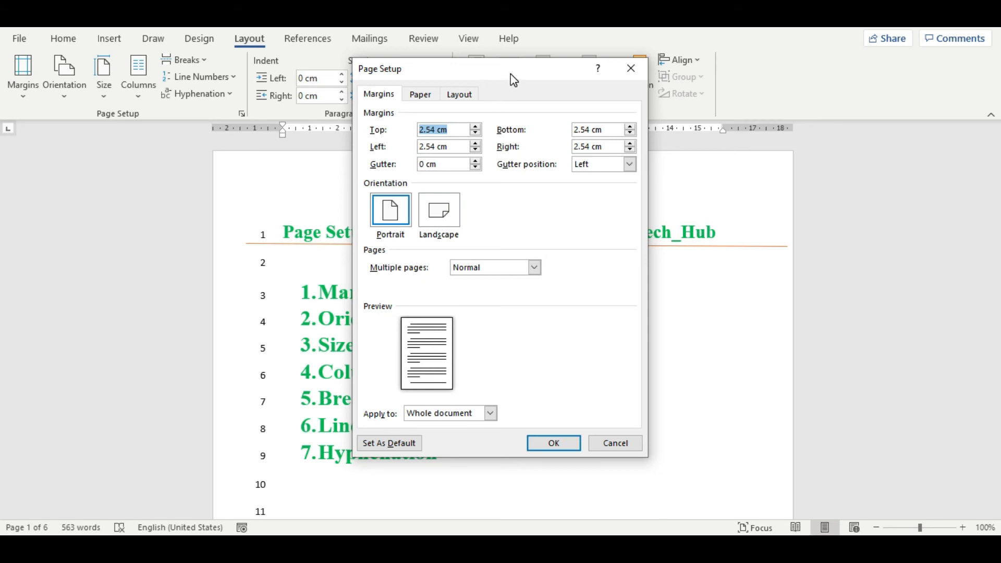
drag(513, 79, 511, 74)
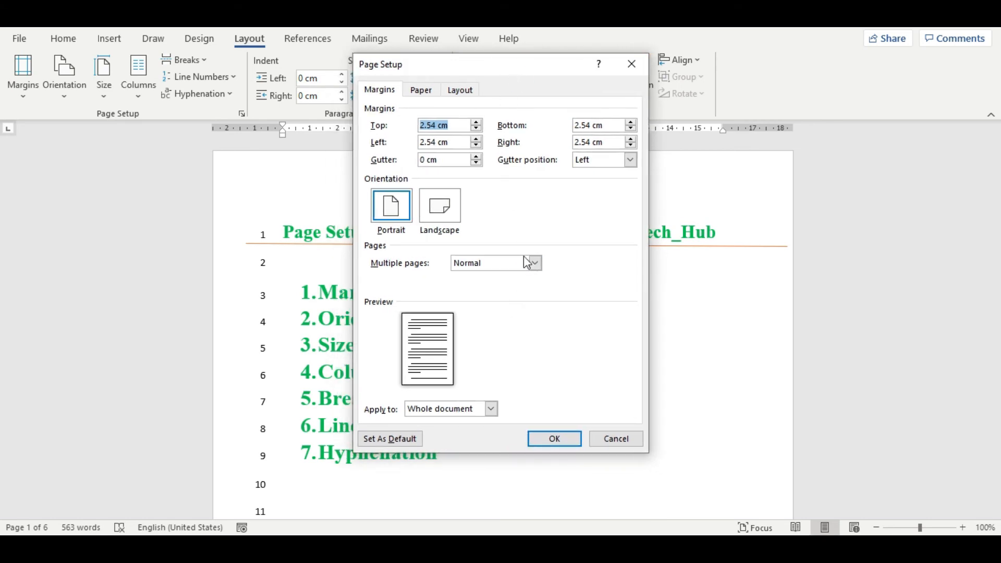
drag(467, 65, 554, 106)
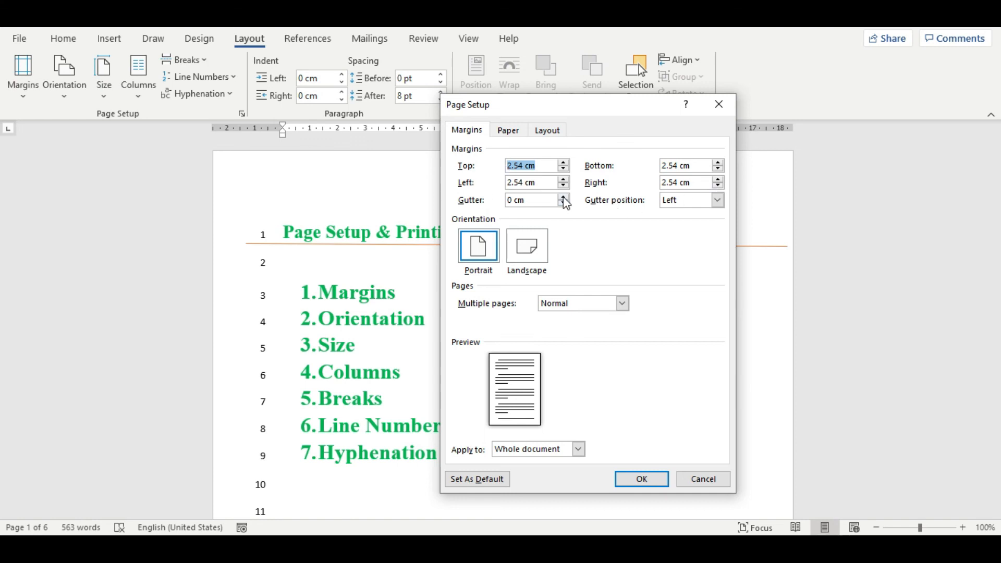
drag(563, 197, 562, 198)
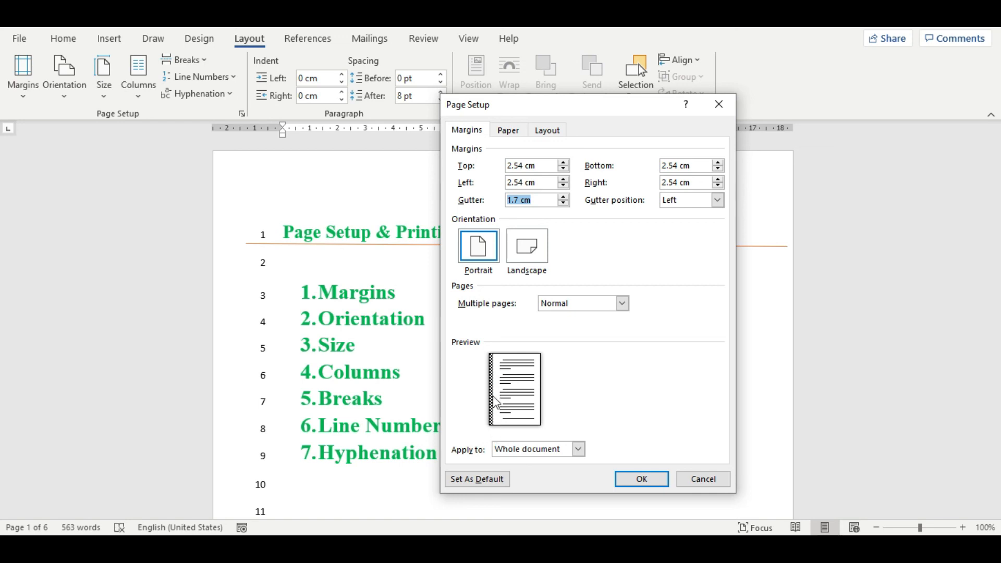
drag(562, 197, 565, 197)
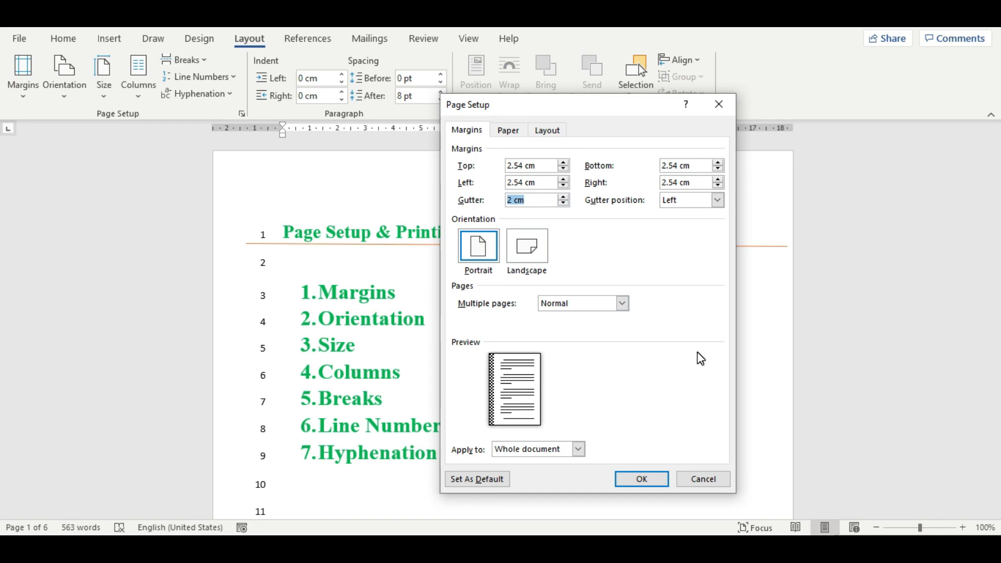
Review the gutter position choices and set the multiple pages option to Mirror margins
click(717, 200)
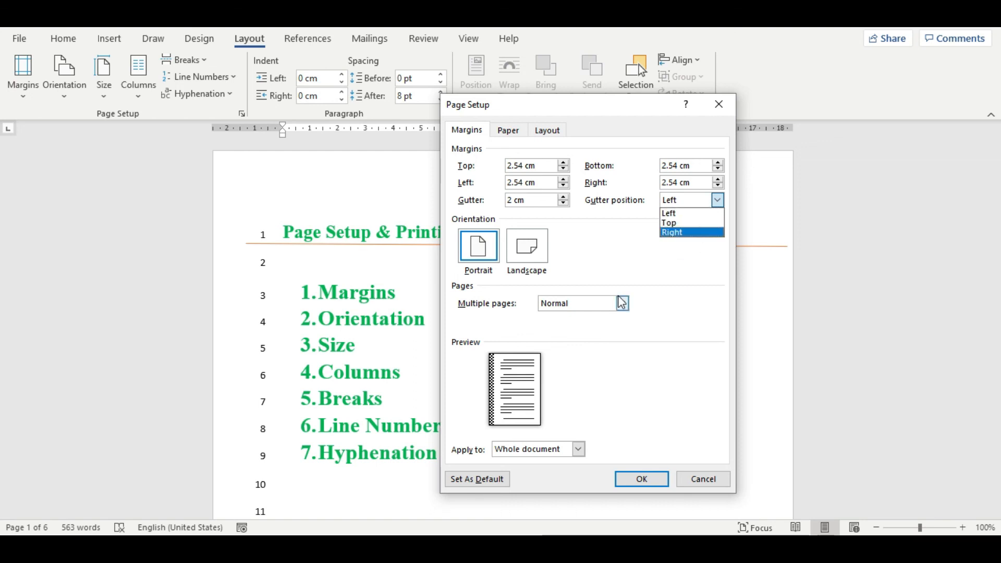
click(592, 252)
click(622, 303)
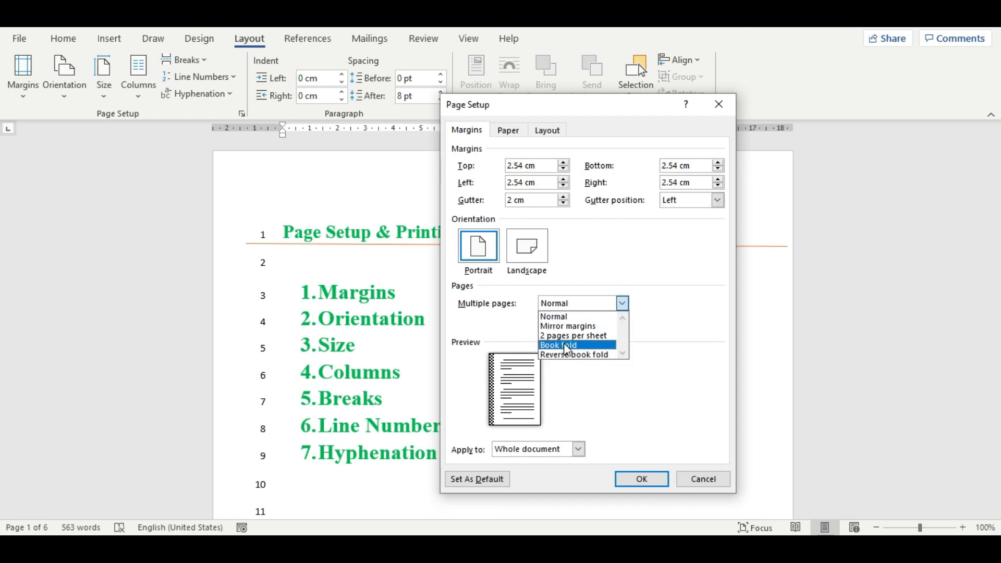
click(480, 312)
click(621, 303)
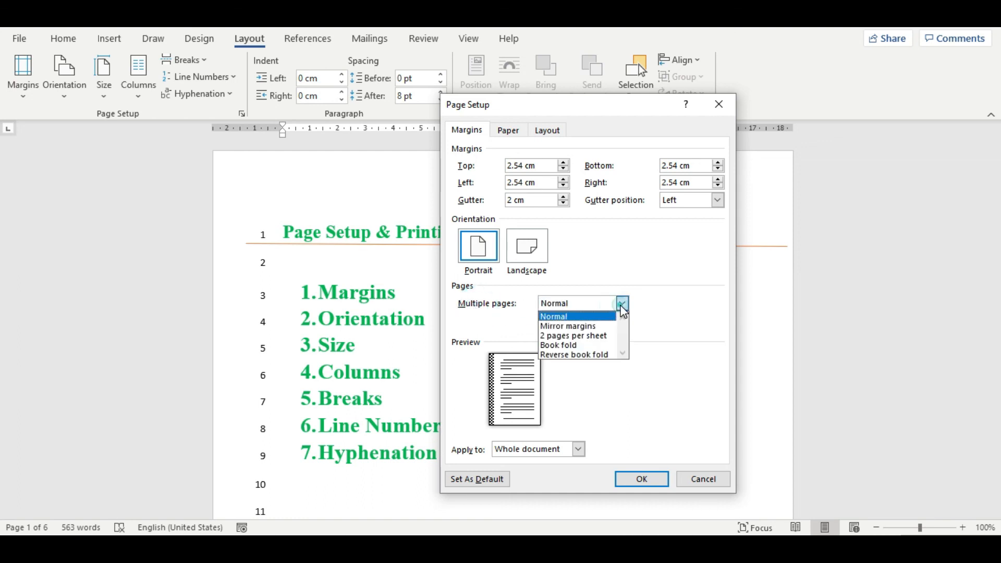
click(593, 326)
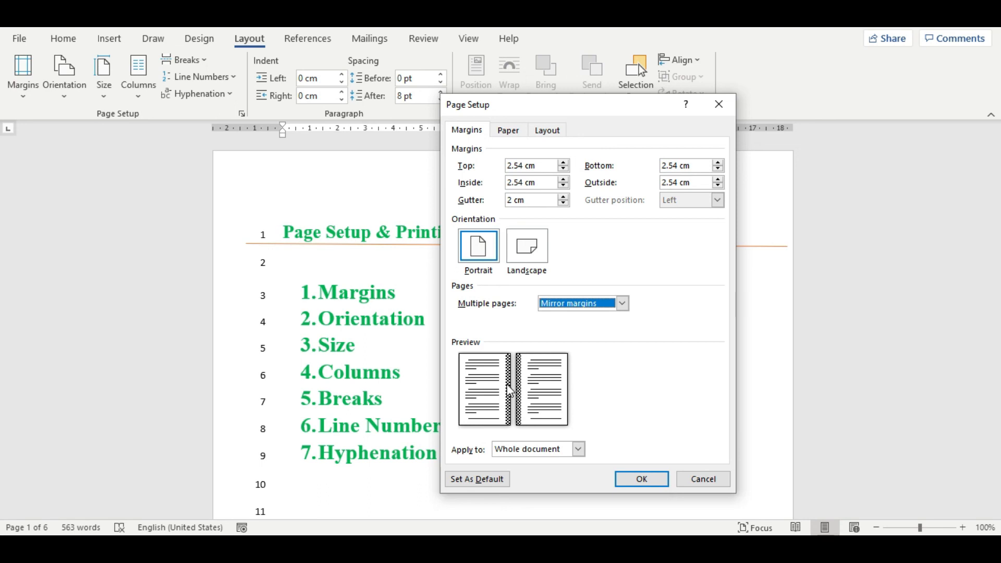
Apply the page setup to the whole document and check the mirrored pages in the print preview
click(630, 479)
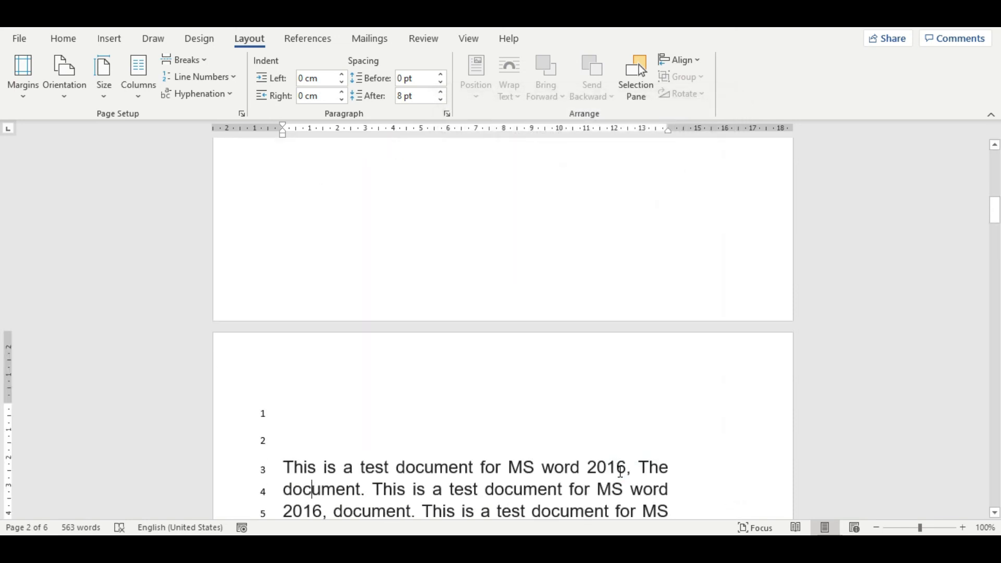
key(ctrl+p)
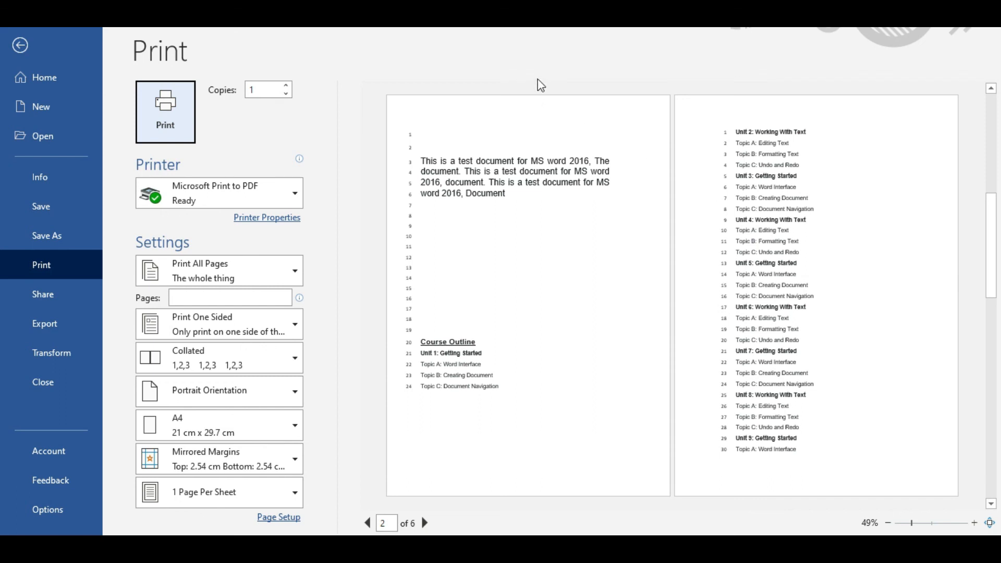
click(21, 46)
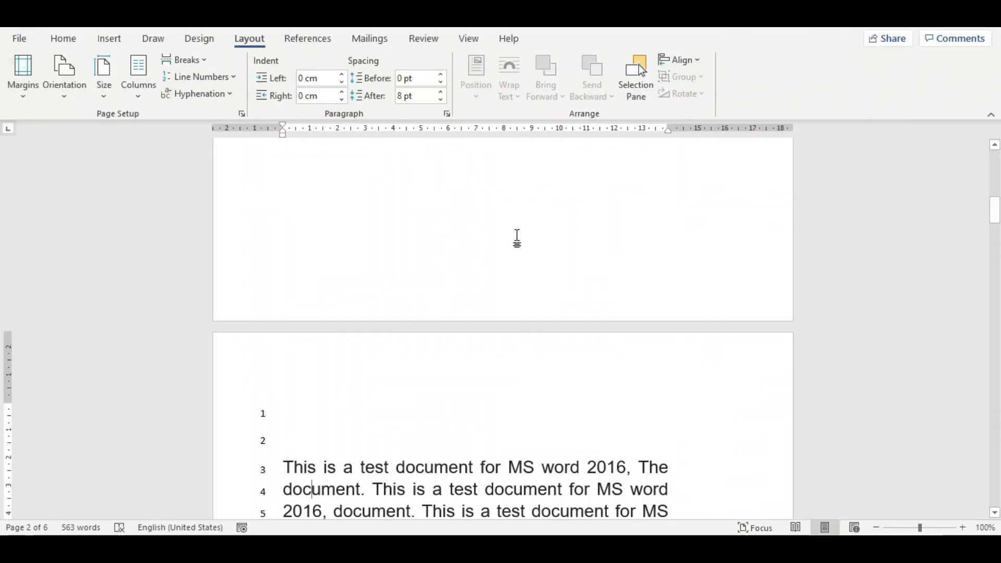